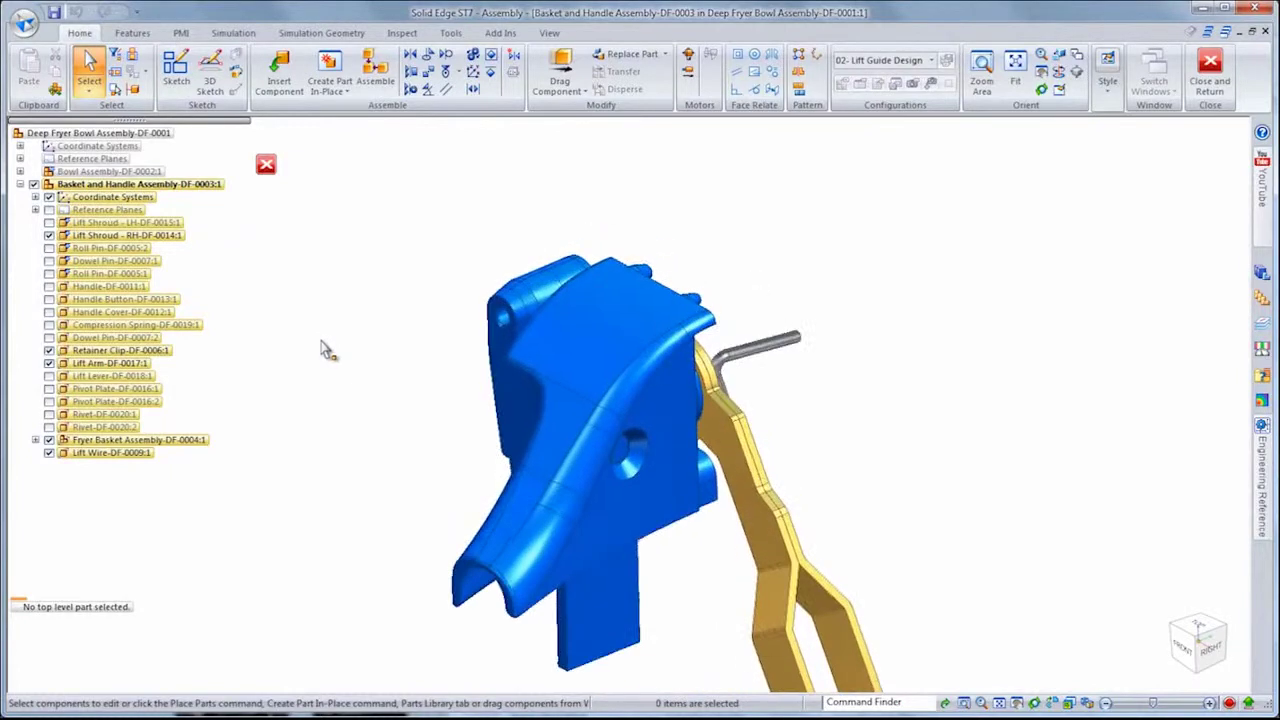
- Create a stainless-steel part in place and enable Edge Locate for peer parts
right_click(369, 283)
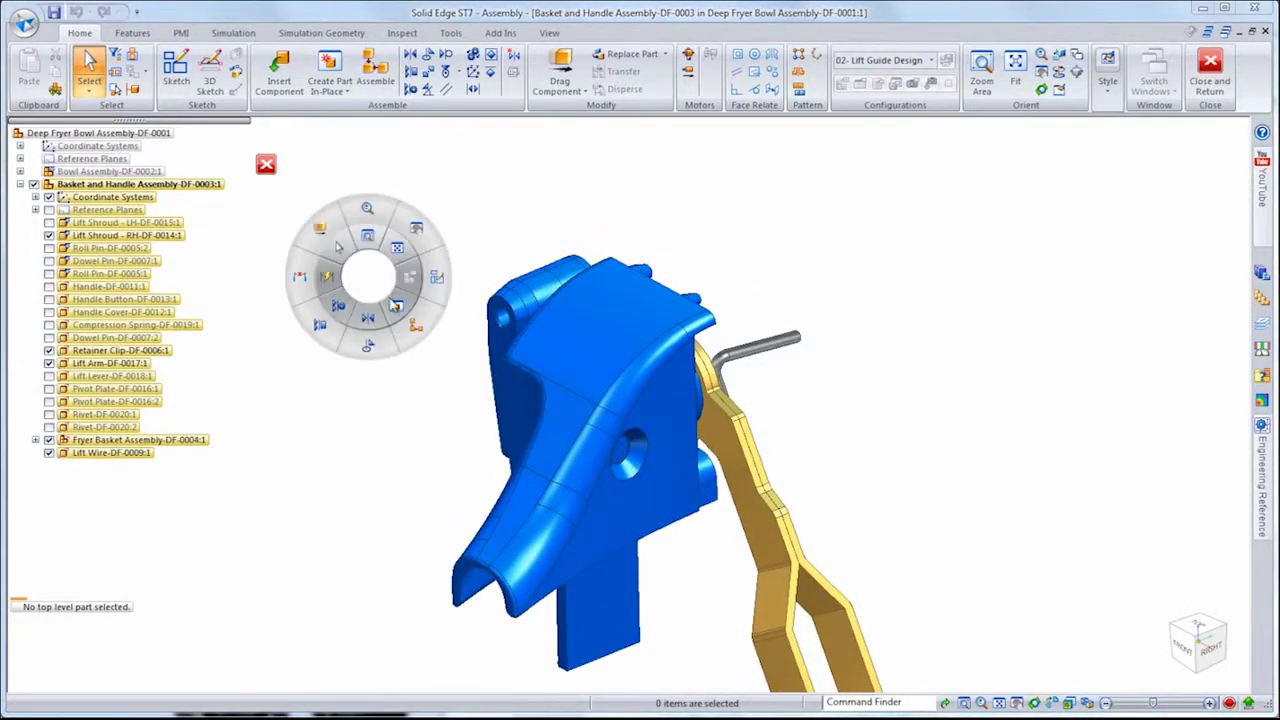
click(390, 305)
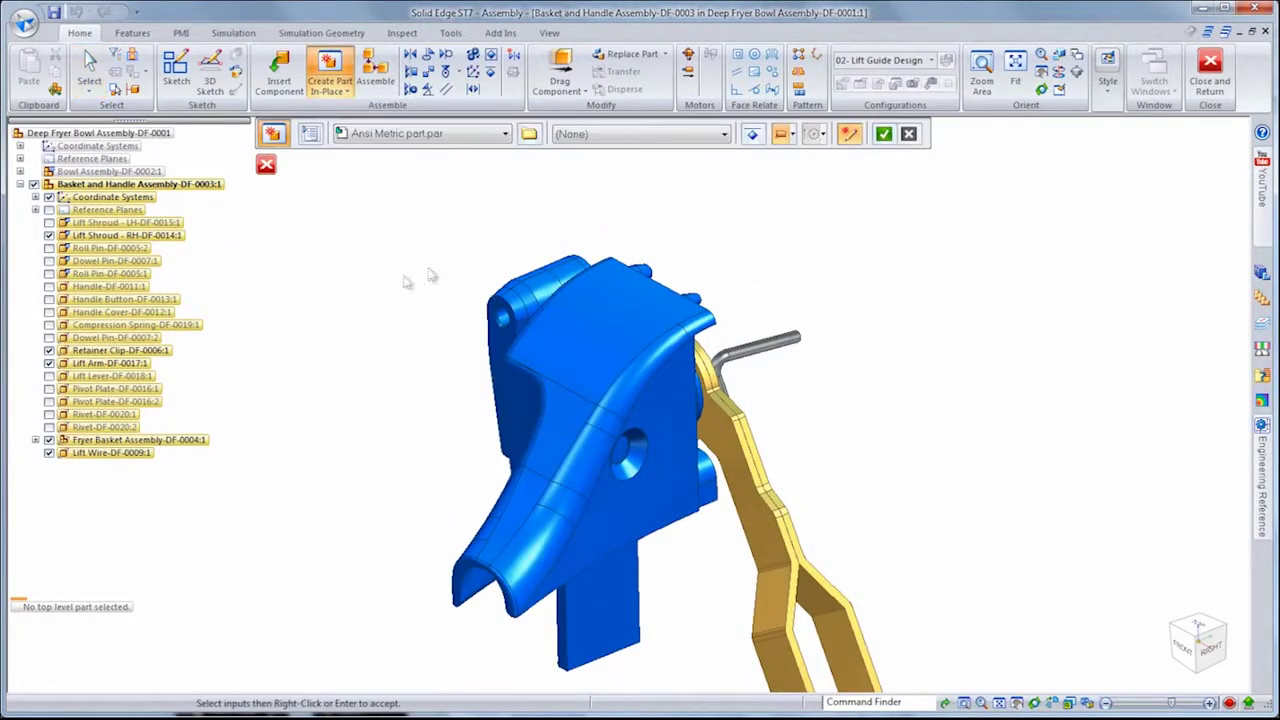
click(578, 136)
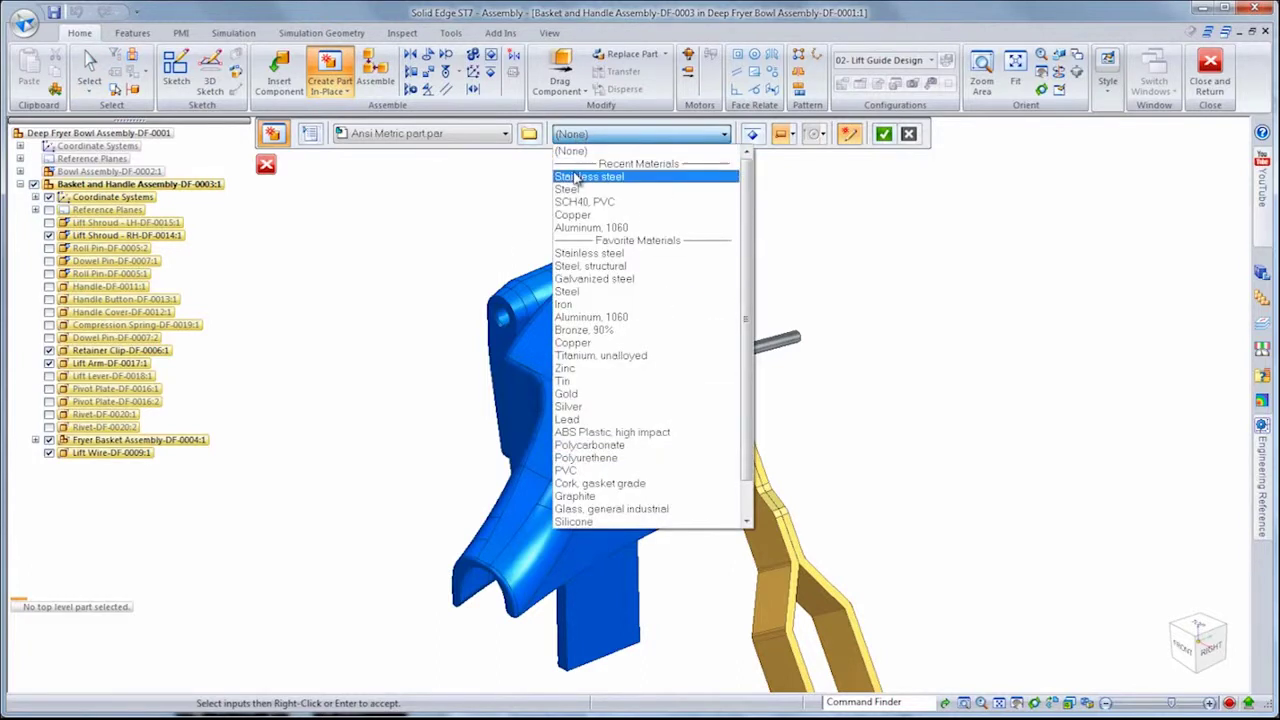
click(577, 180)
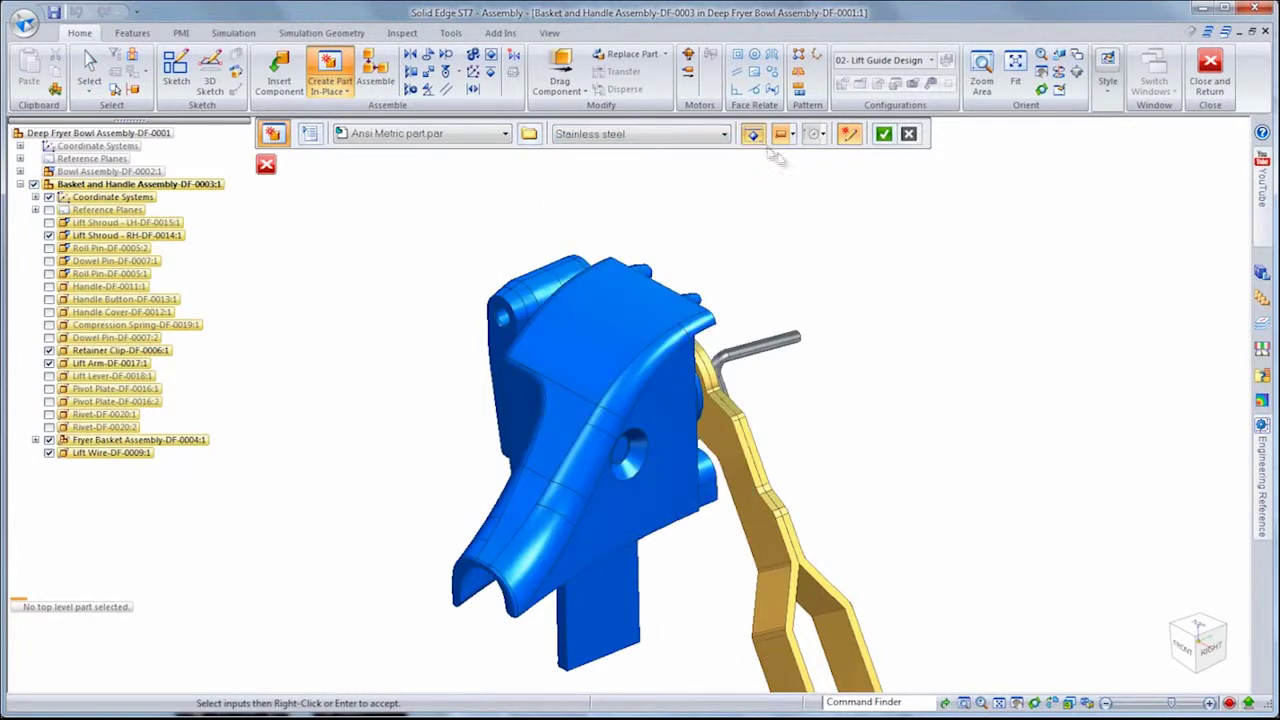
click(884, 134)
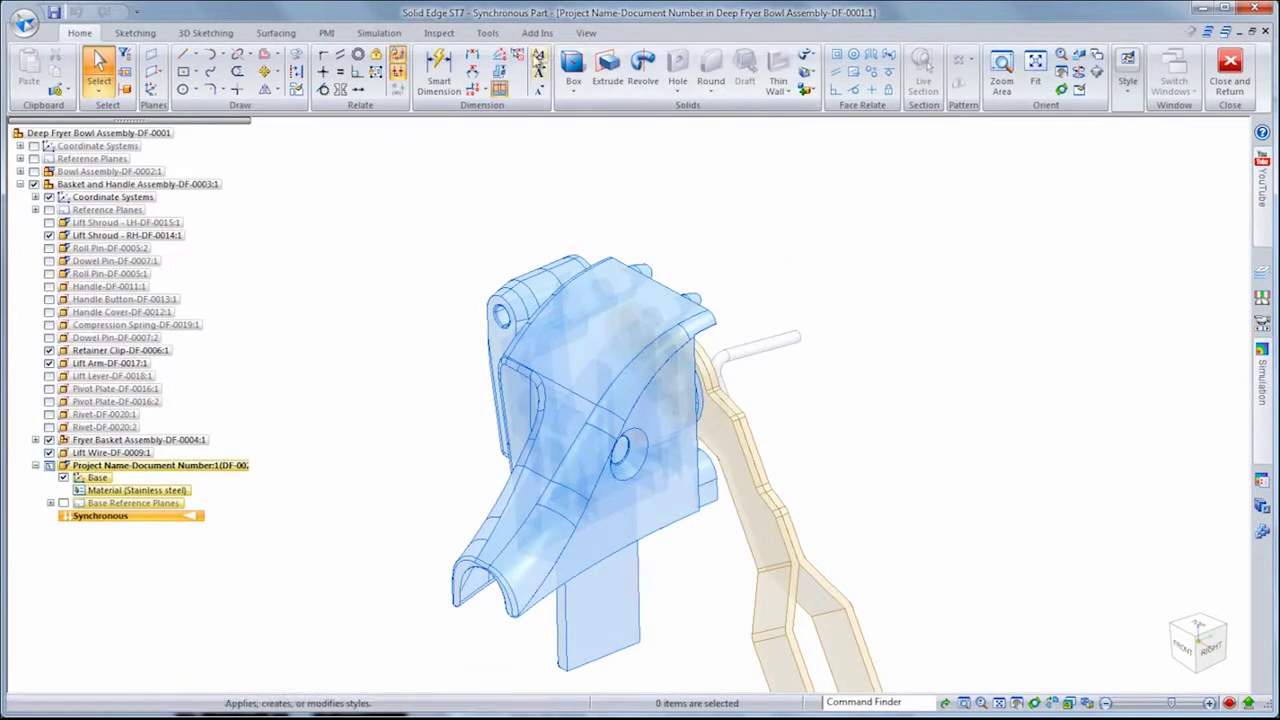
click(492, 35)
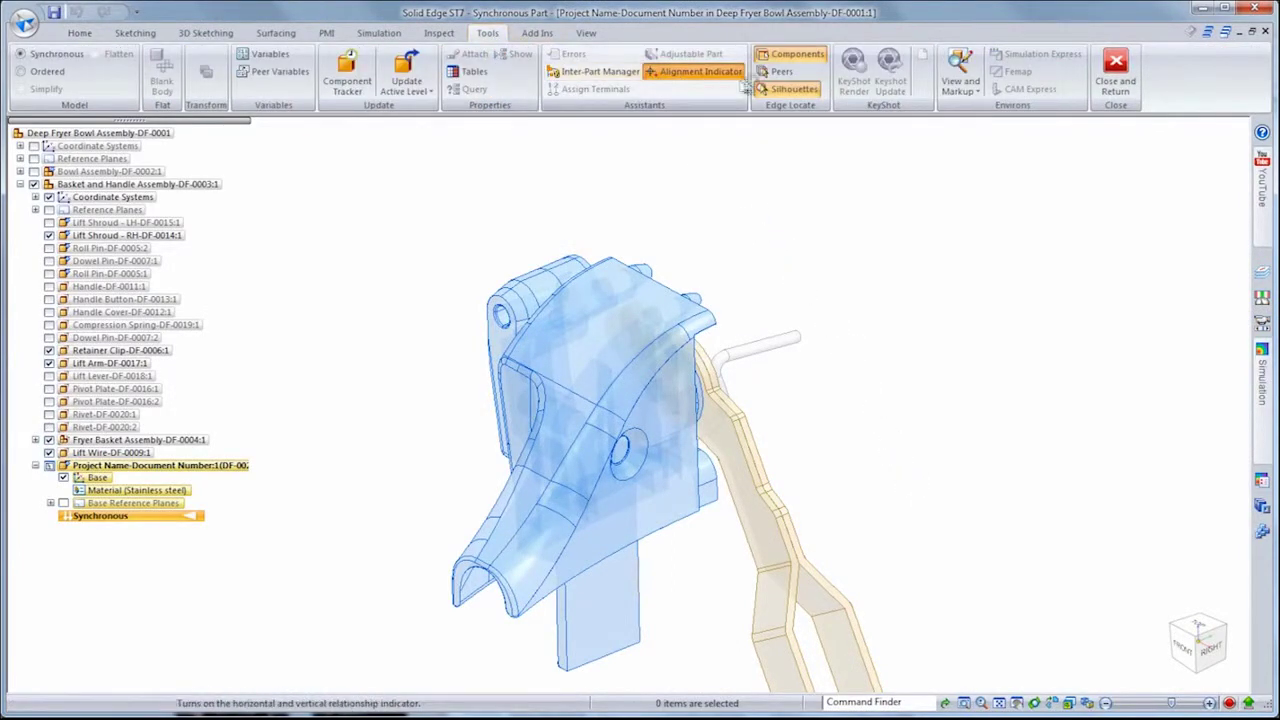
click(772, 76)
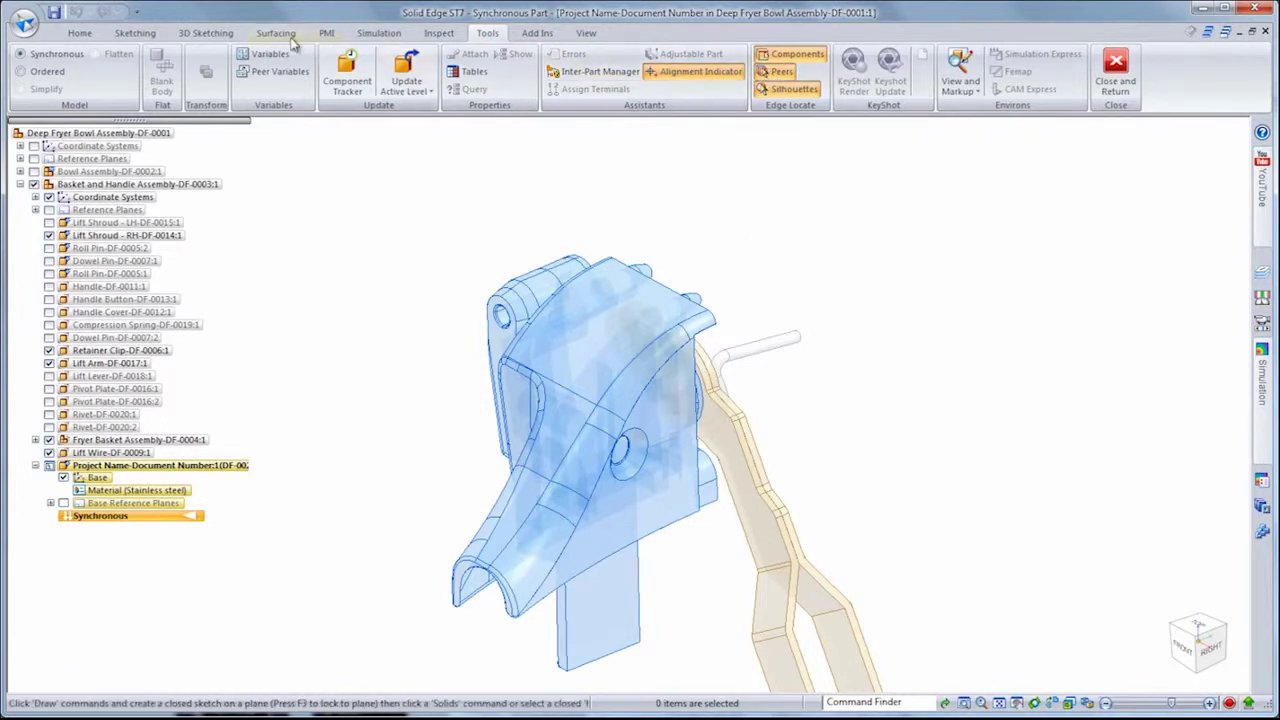
- Draw the first straight 3D line across the lift shroud, tied to neighbouring edges
click(222, 35)
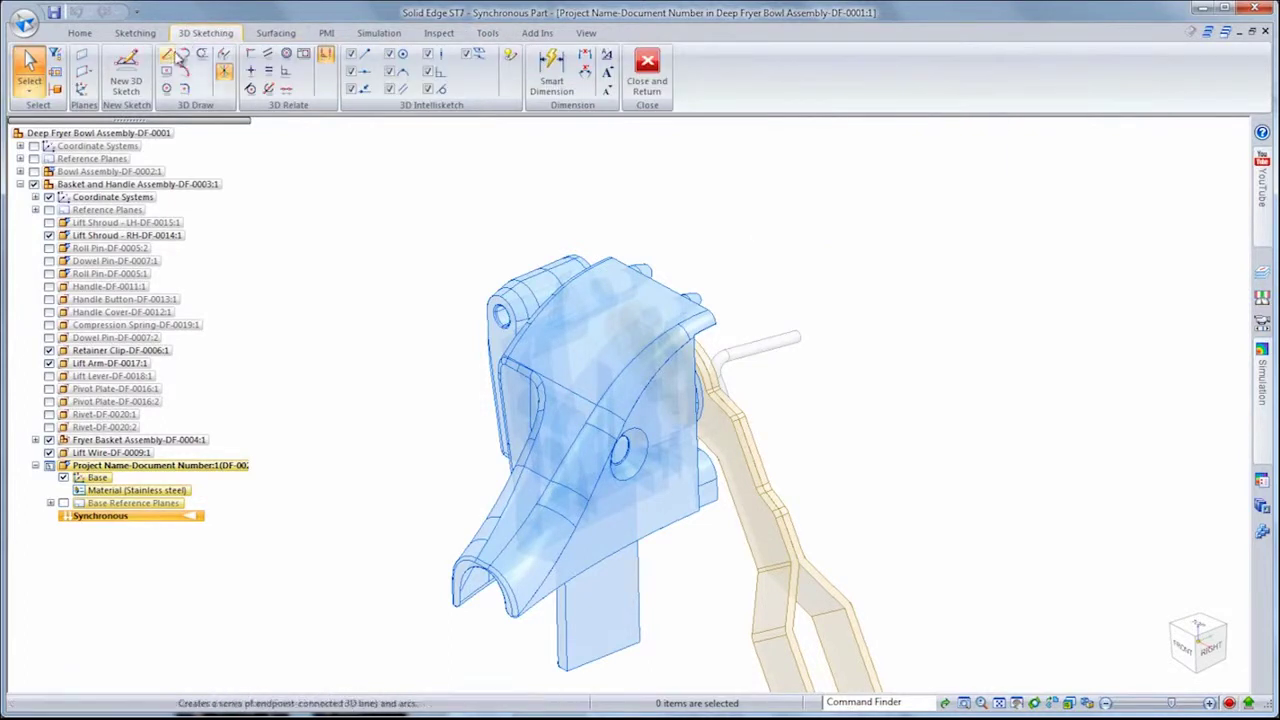
click(170, 55)
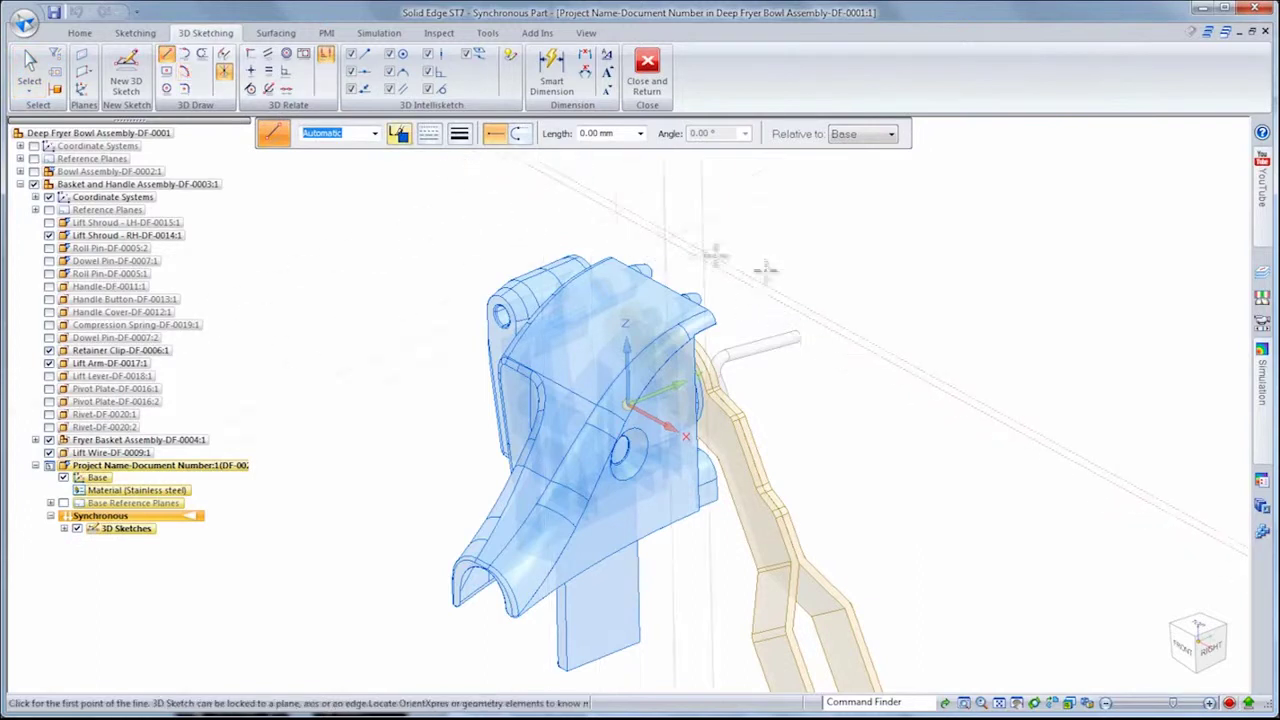
middle_drag(766, 268, 830, 290)
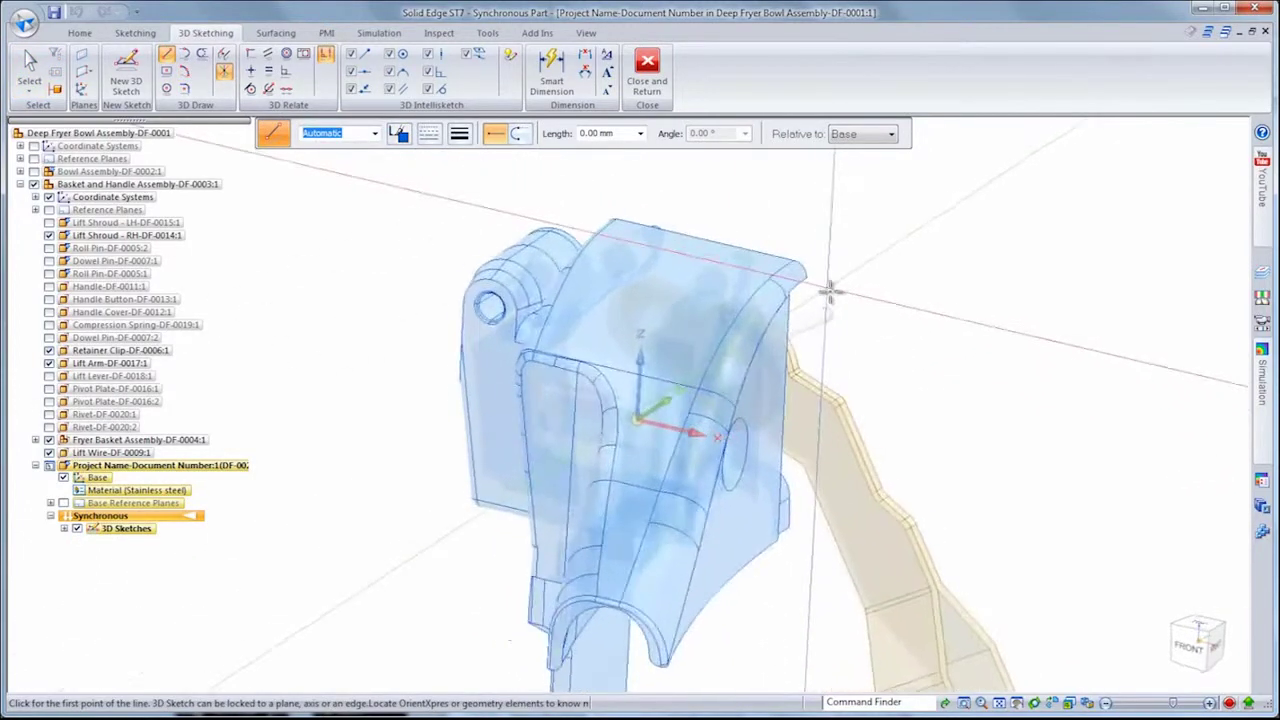
scroll(830, 290, up, 2)
scroll(830, 290, up, 2)
scroll(830, 290, up, 1)
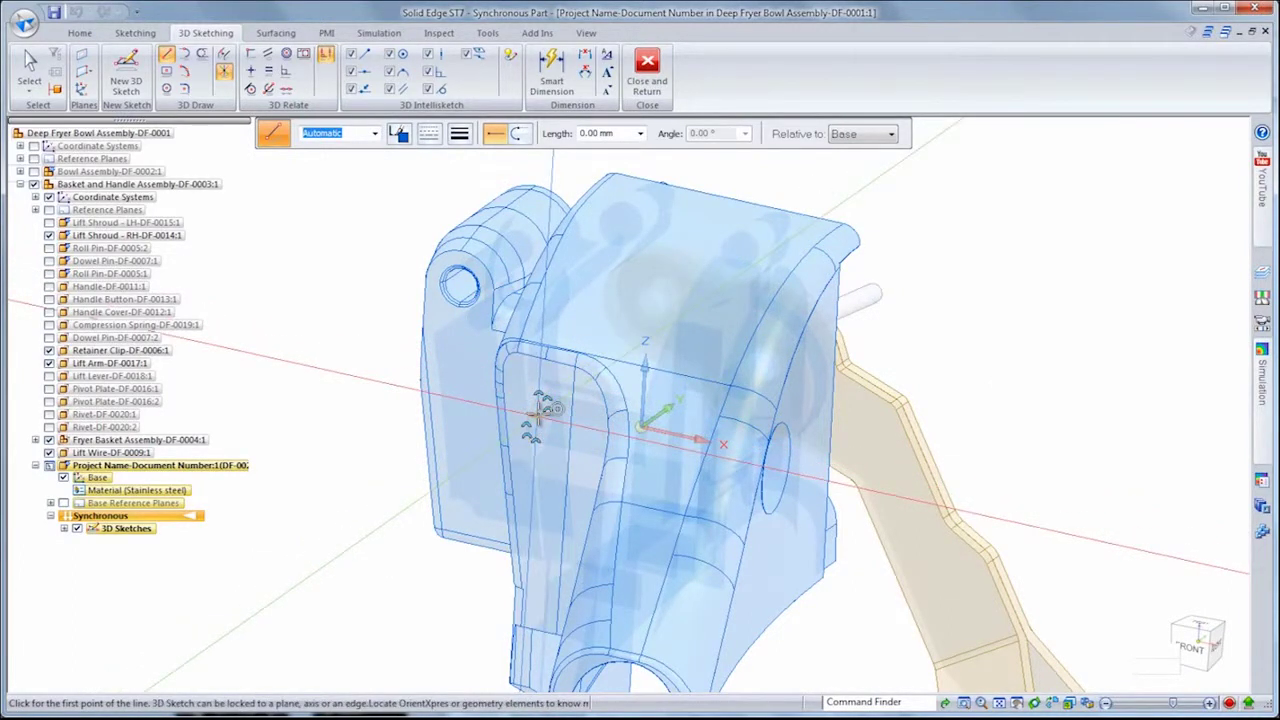
click(540, 416)
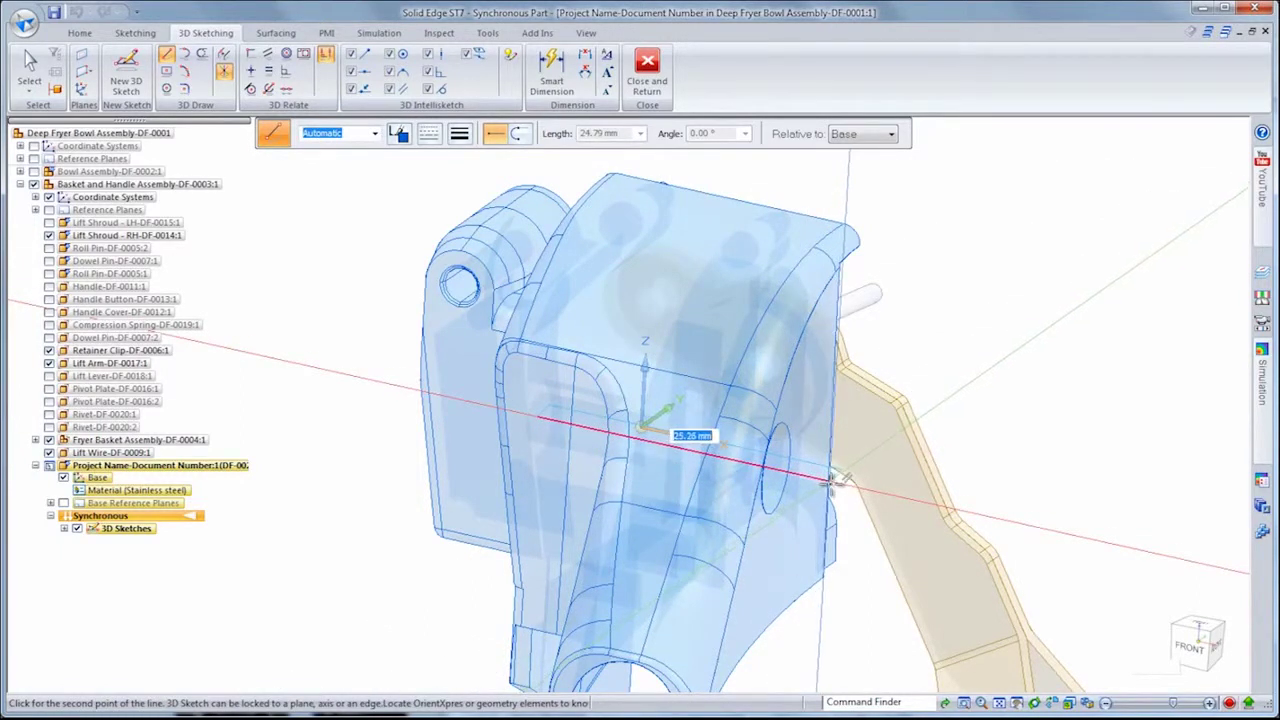
click(833, 486)
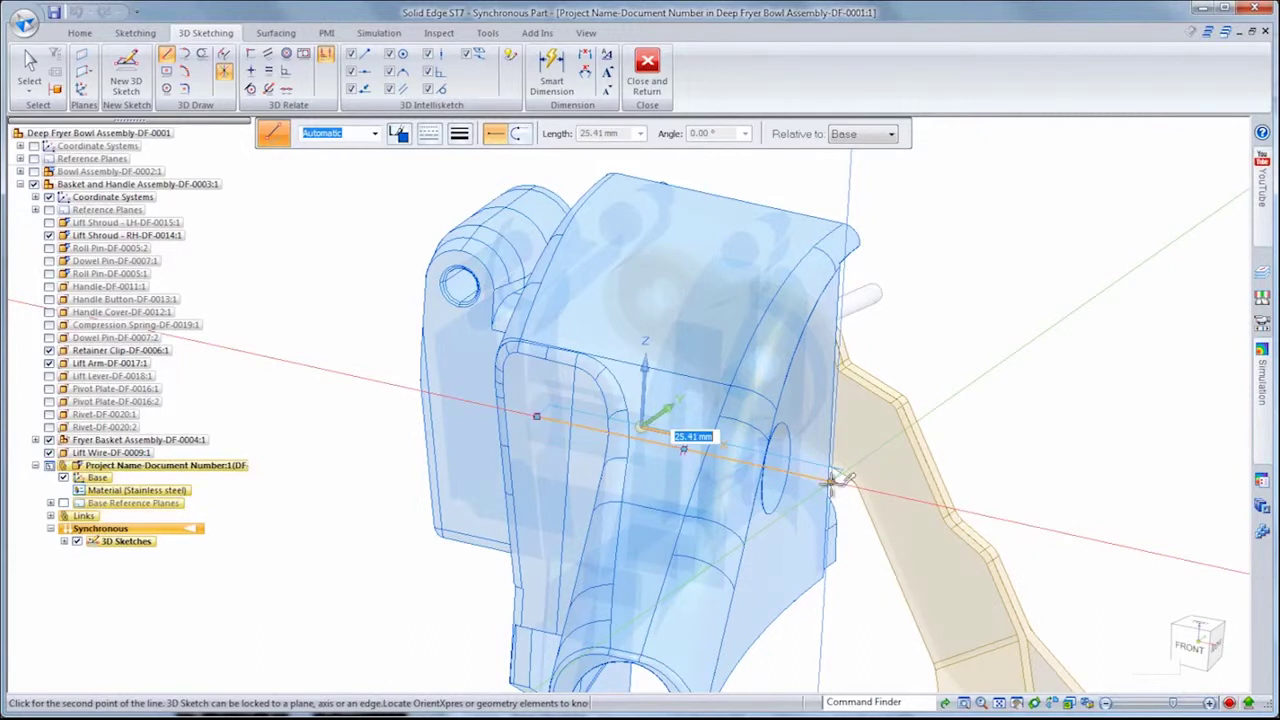
click(1190, 652)
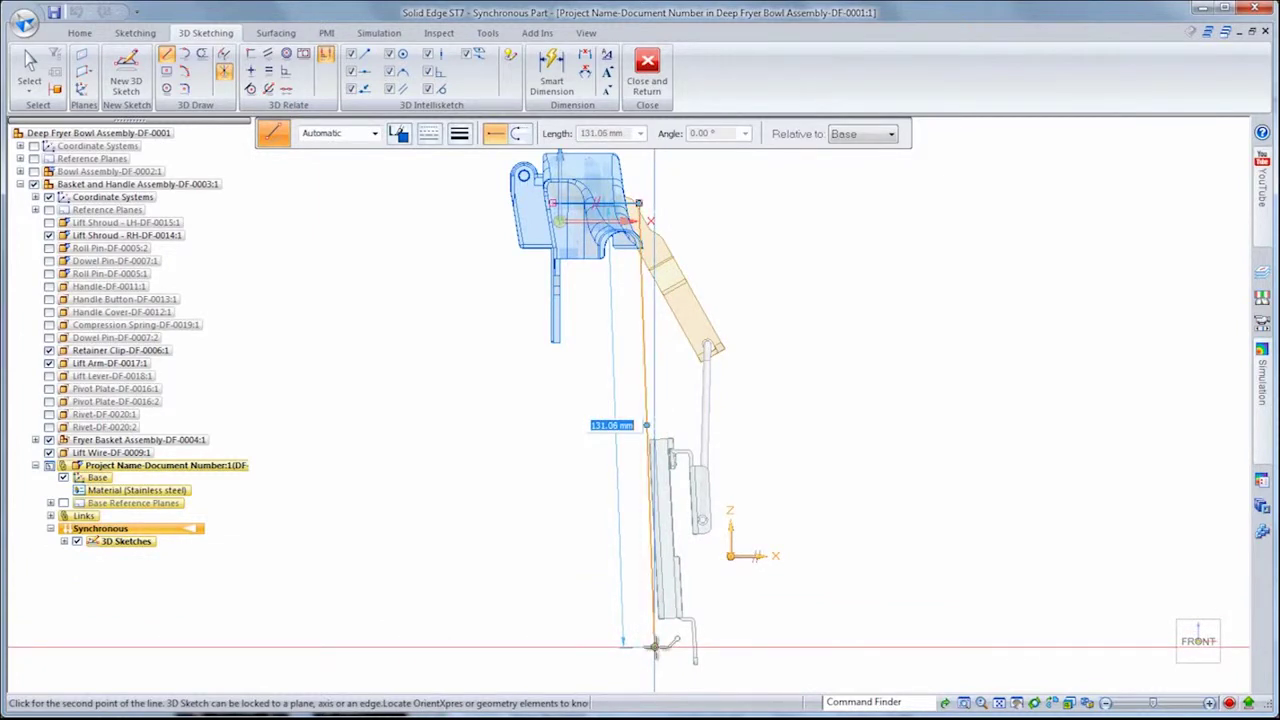
- Add a long vertical drop beside the basket and two short segments along its bottom
middle_drag(654, 648, 723, 665)
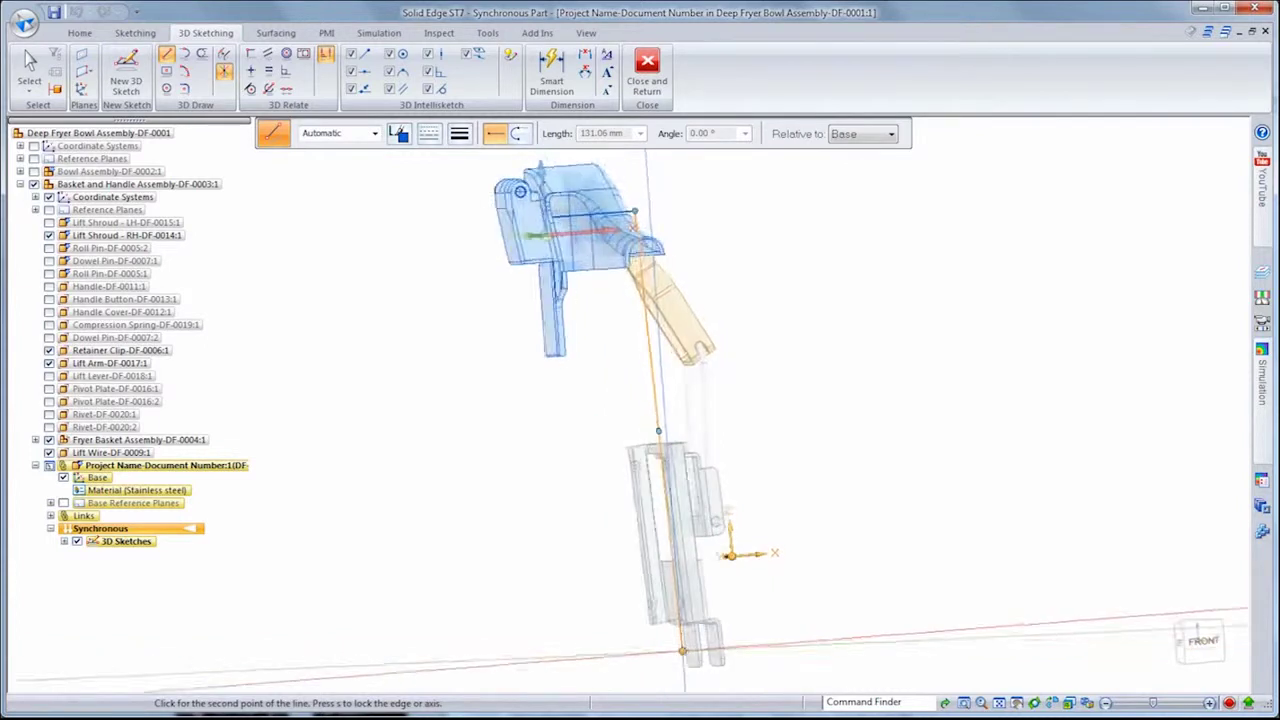
click(723, 665)
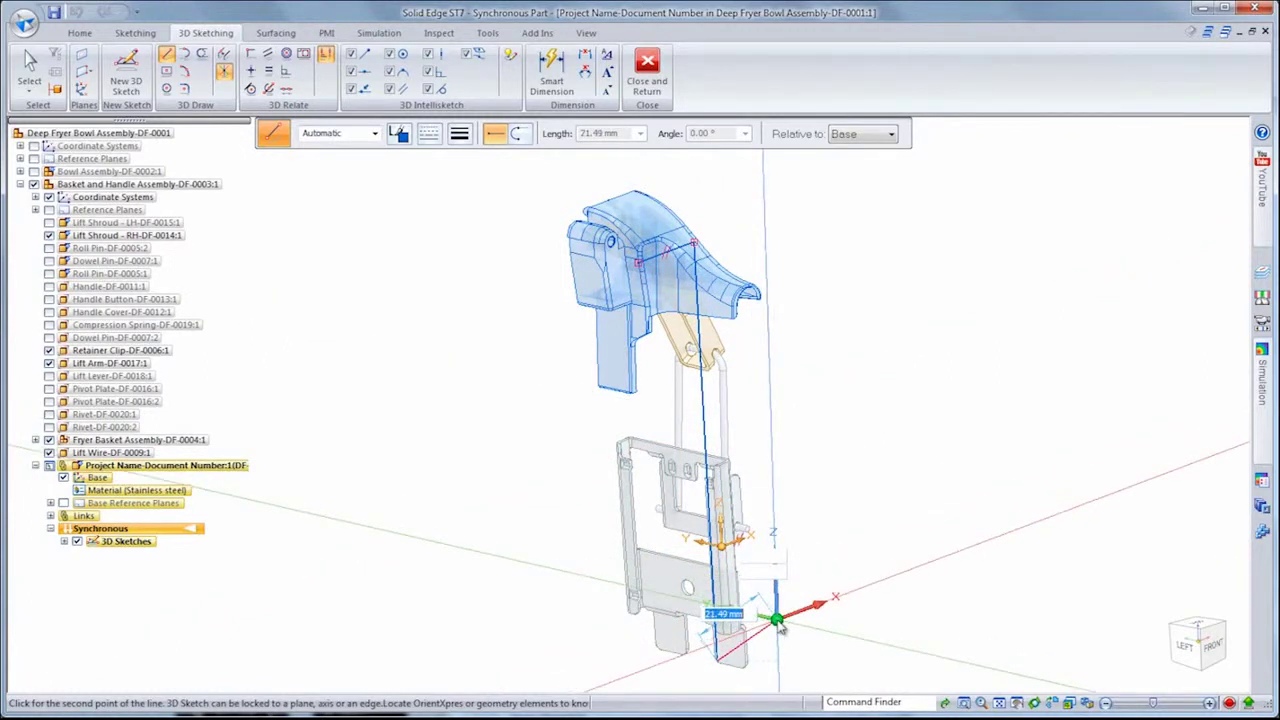
scroll(775, 618, up, 2)
scroll(772, 595, up, 2)
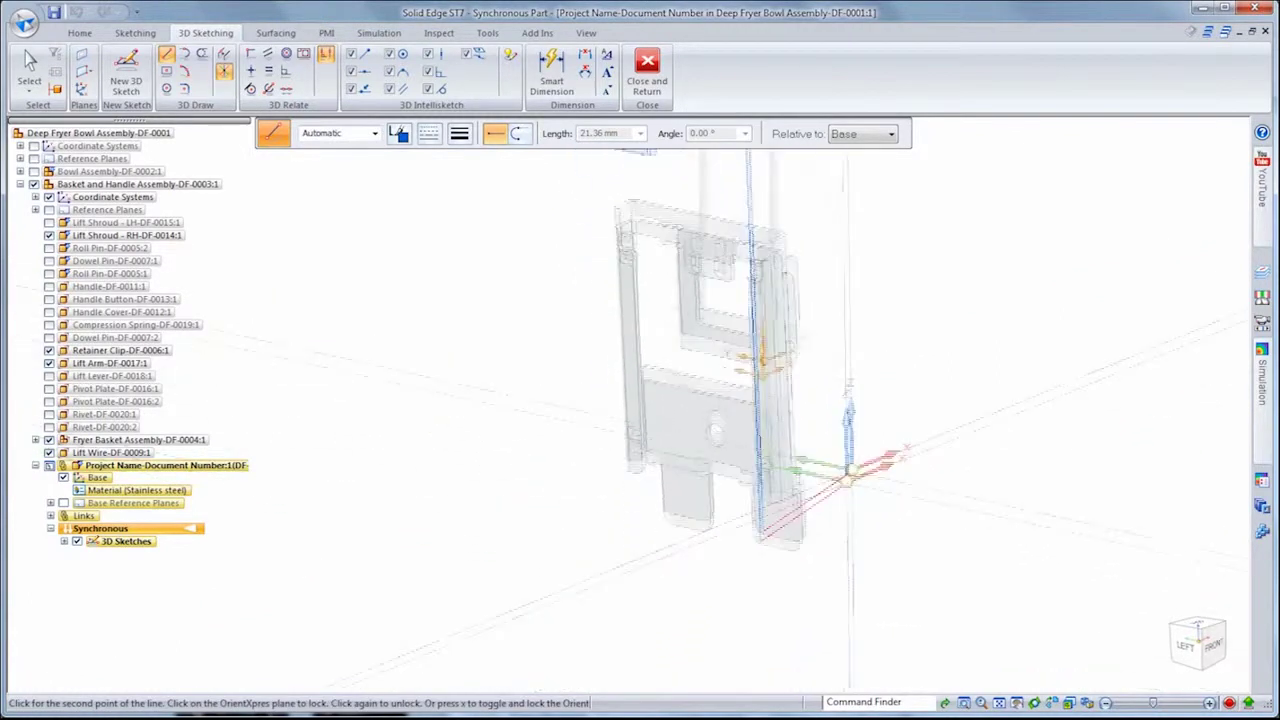
scroll(740, 430, up, 2)
scroll(866, 445, up, 2)
middle_drag(866, 445, 800, 470)
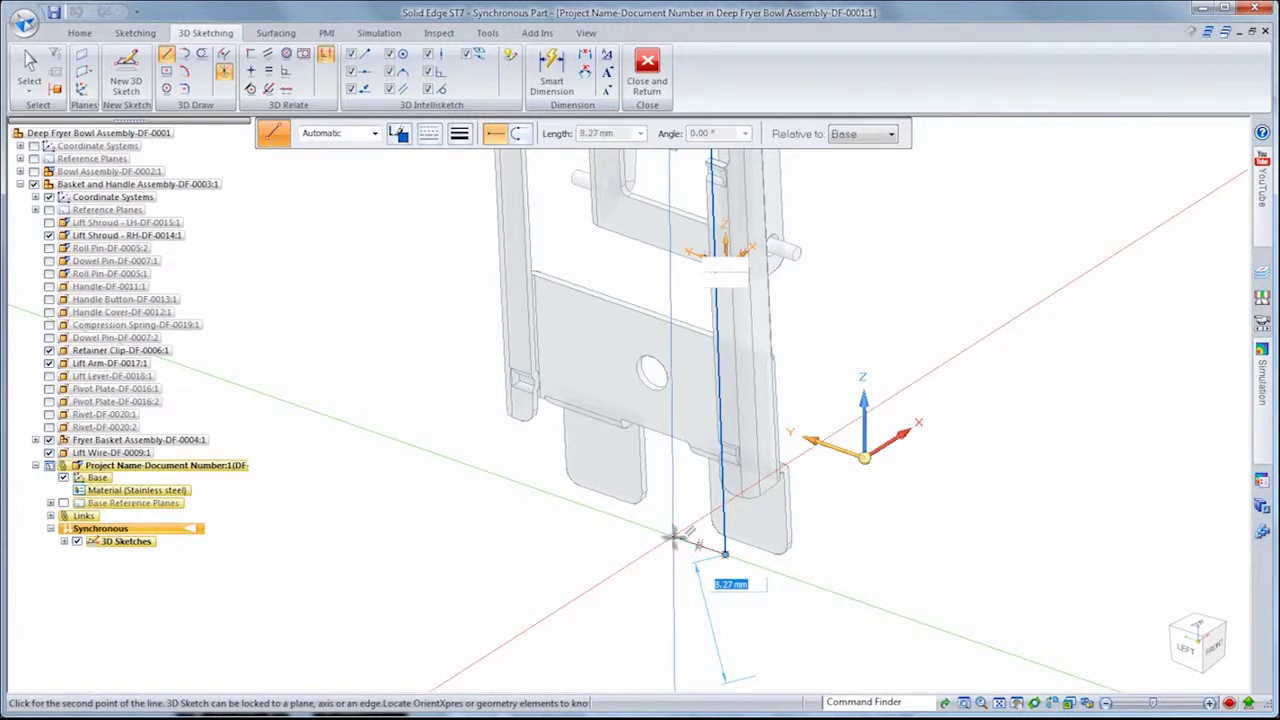
click(673, 537)
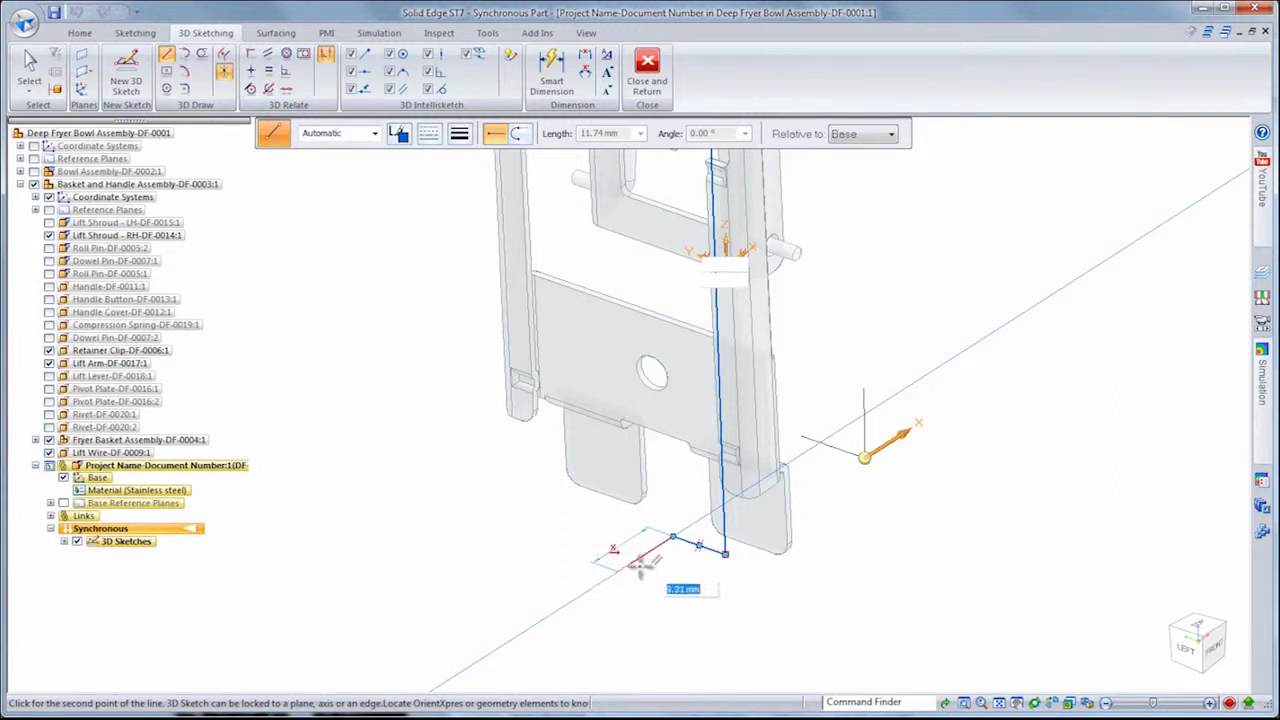
click(637, 562)
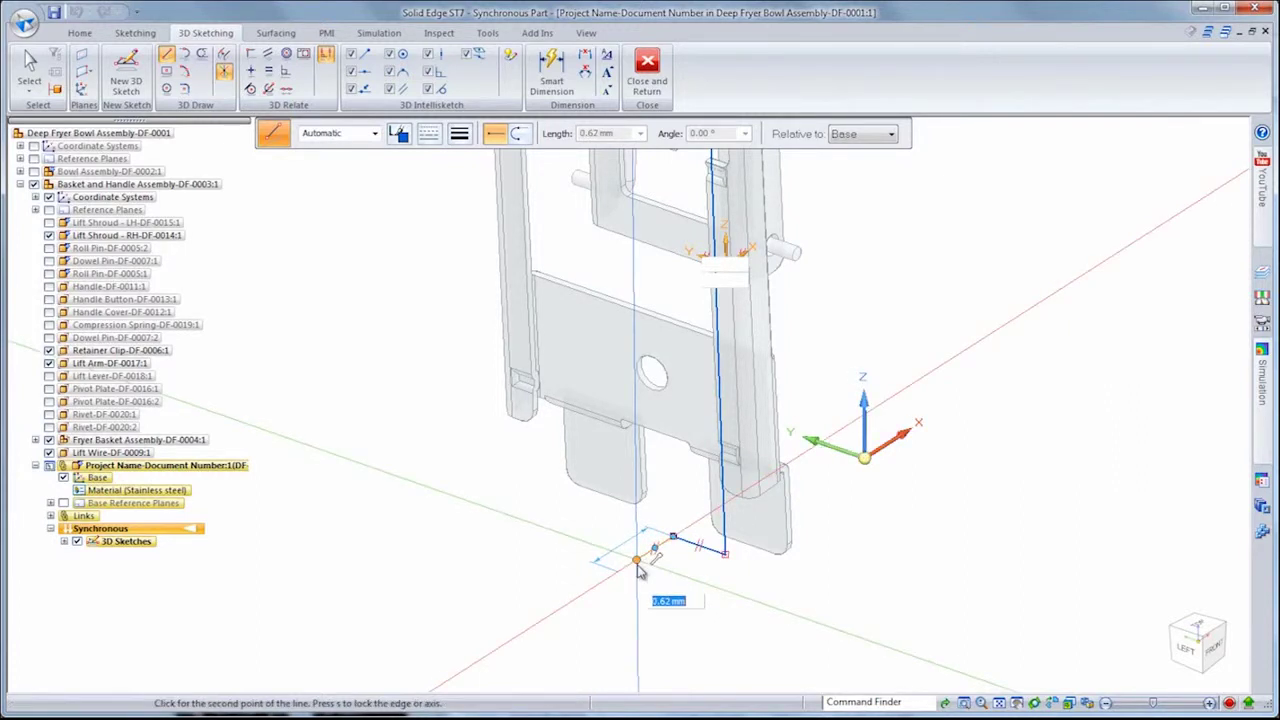
key(a)
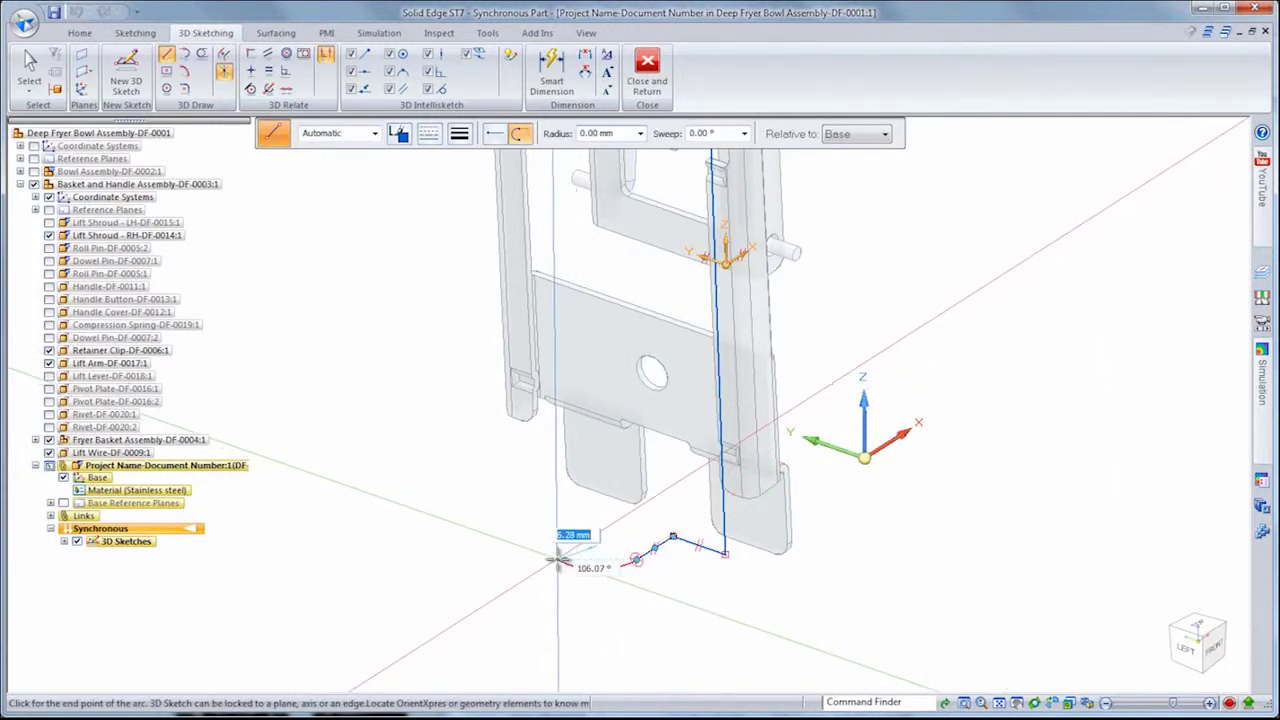
- End the path with an arc and relate the vertical line to the basket plate face
click(558, 568)
key(Escape)
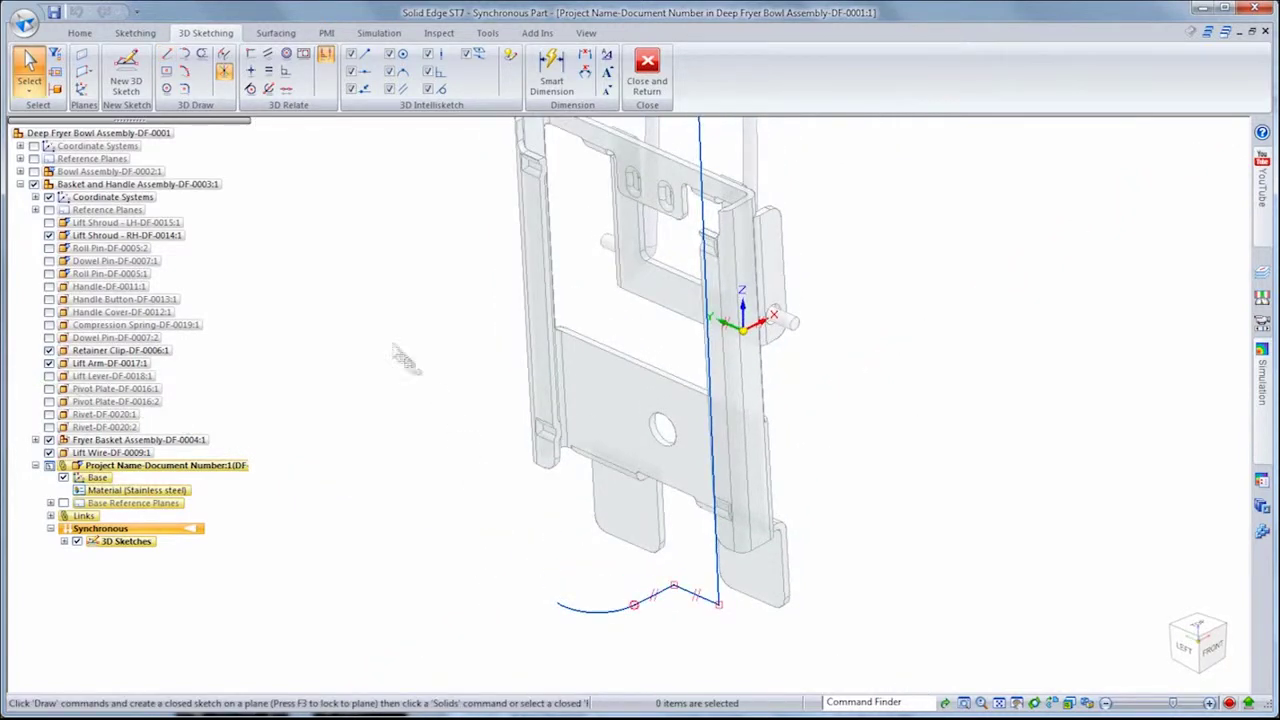
click(267, 57)
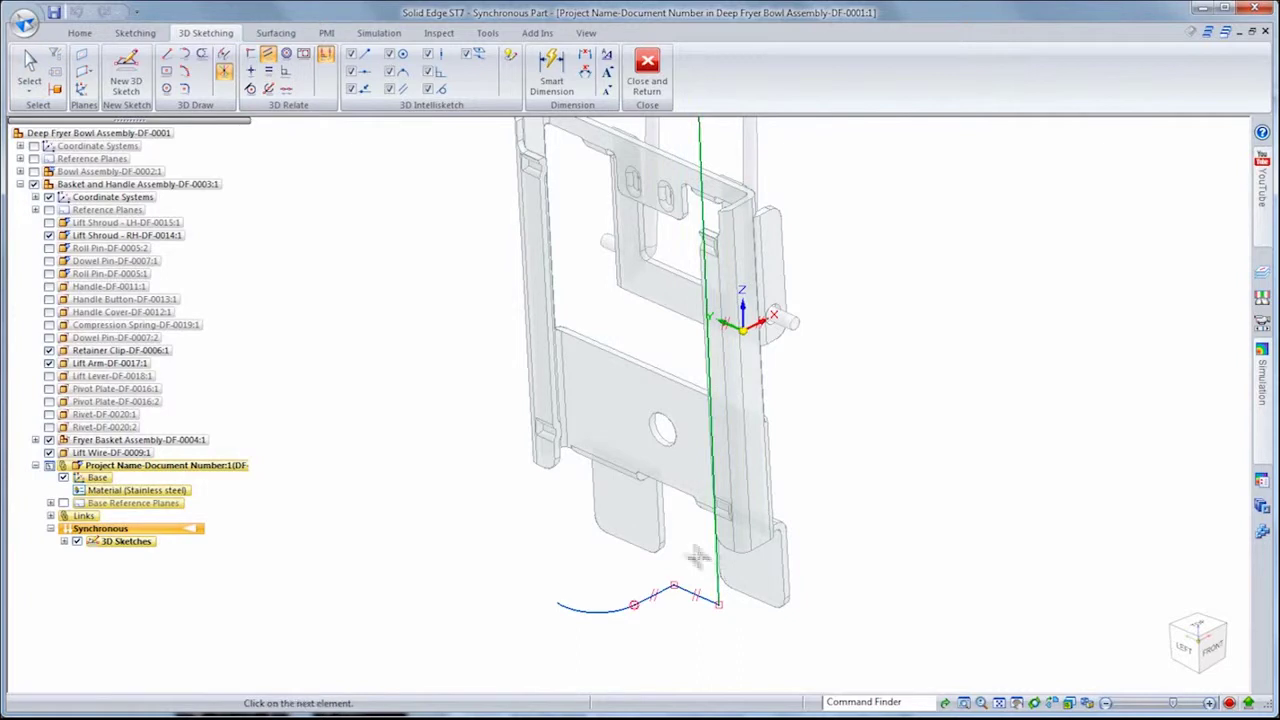
click(630, 422)
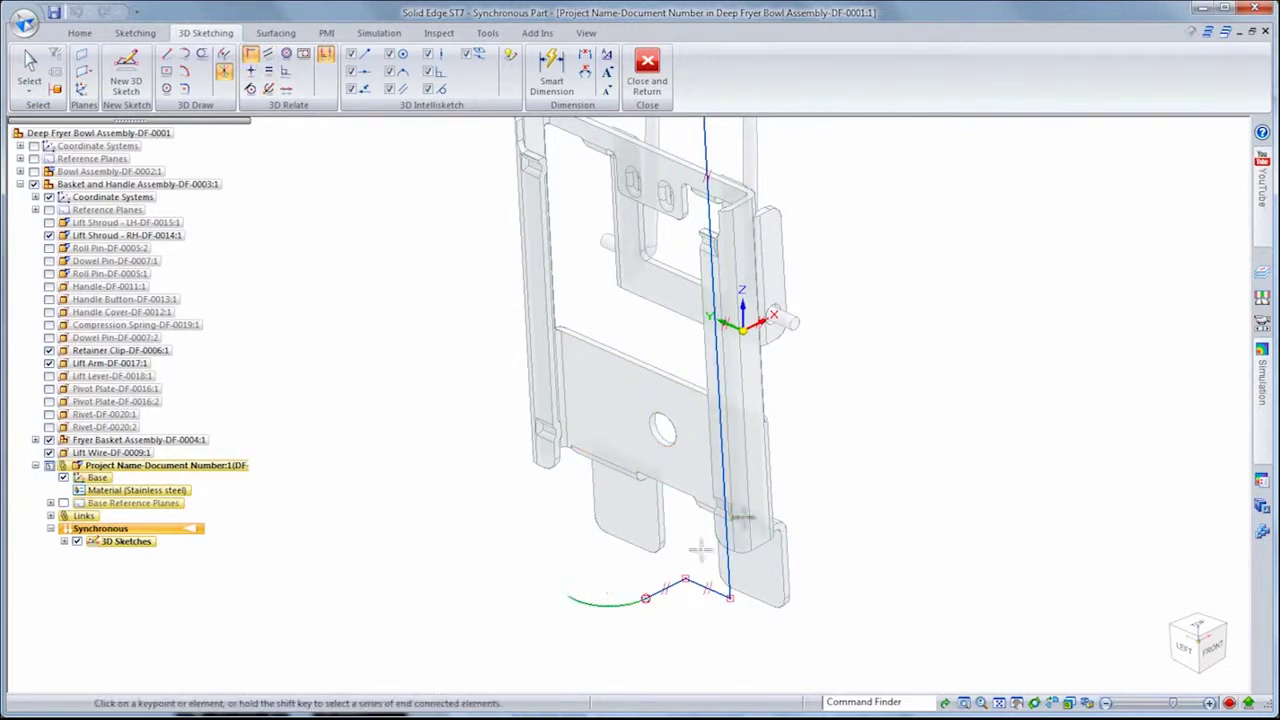
click(761, 310)
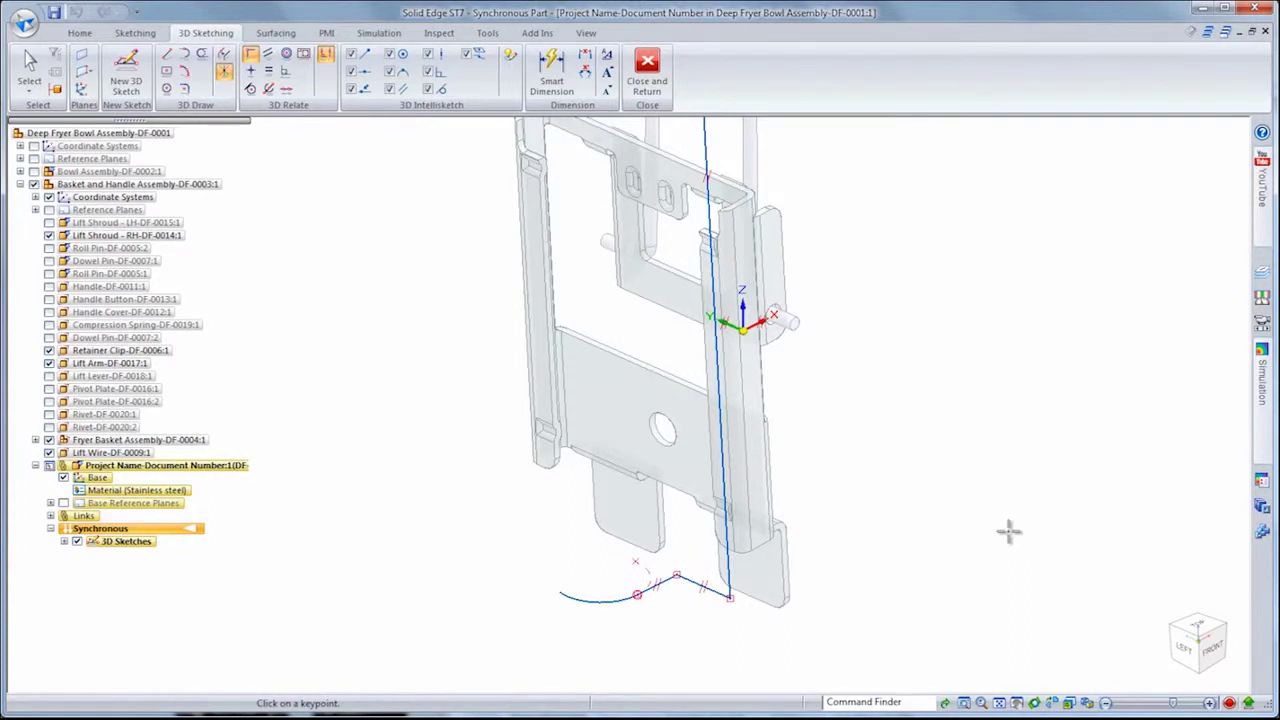
key(Escape)
- Check the arc's 5 mm radius and 90° sweep
click(614, 604)
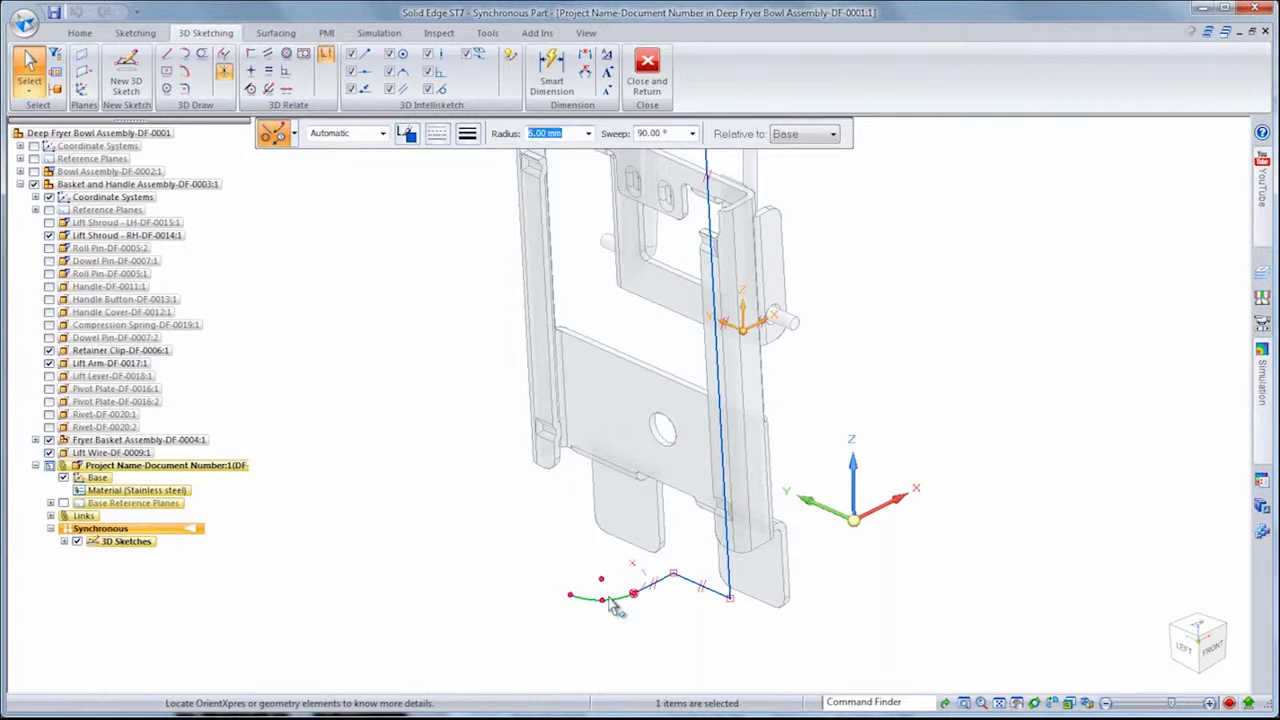
key(Escape)
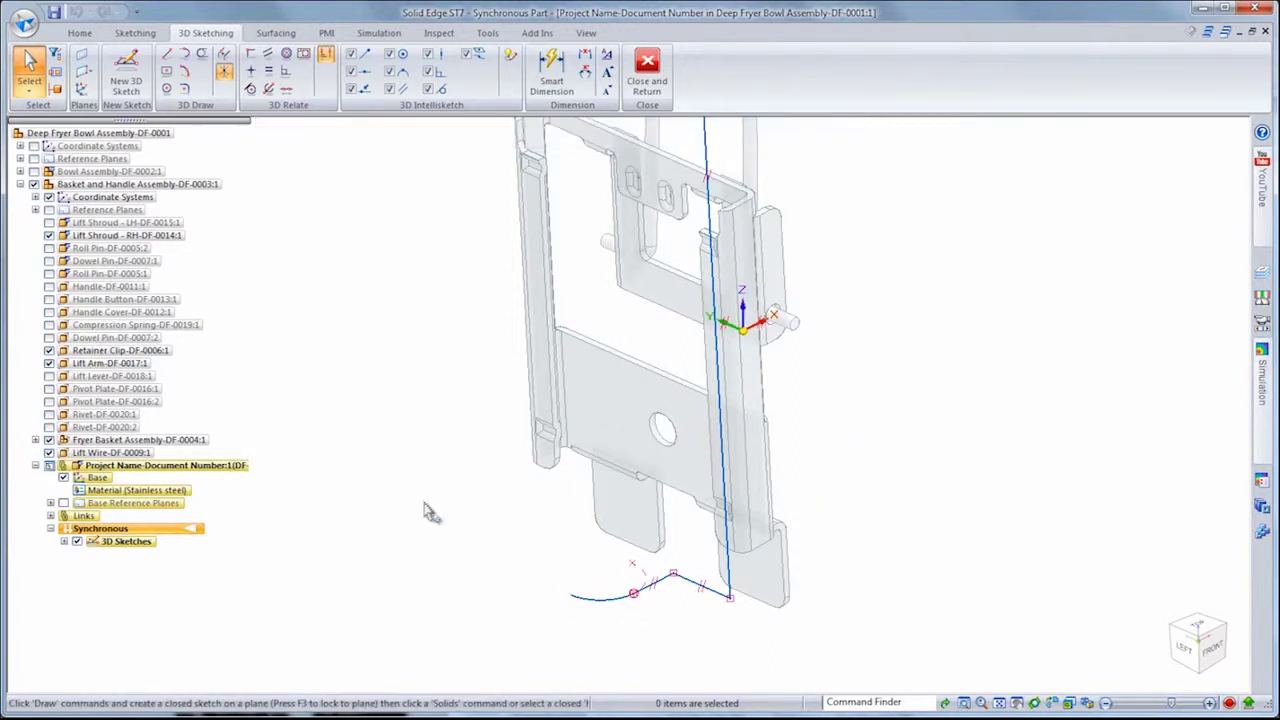
click(184, 88)
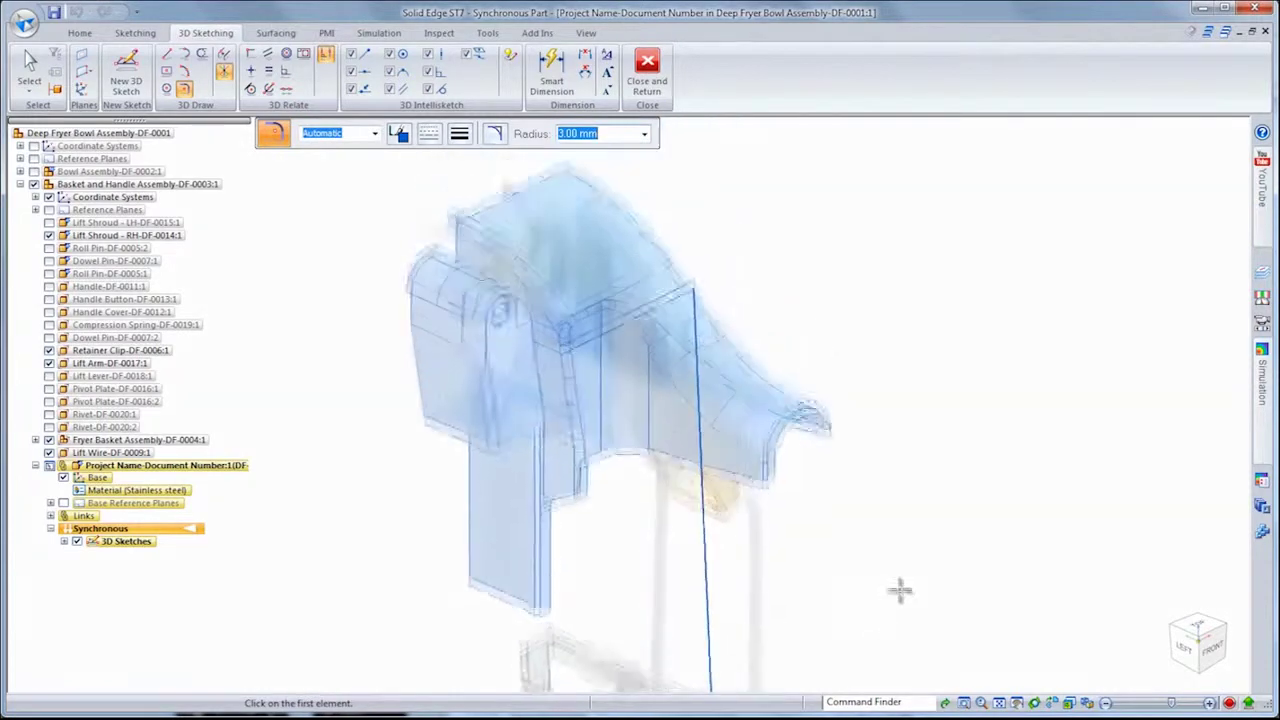
- Round the path's upper bends at 8.00 mm and review it from top, front and isometric views
click(643, 134)
click(588, 189)
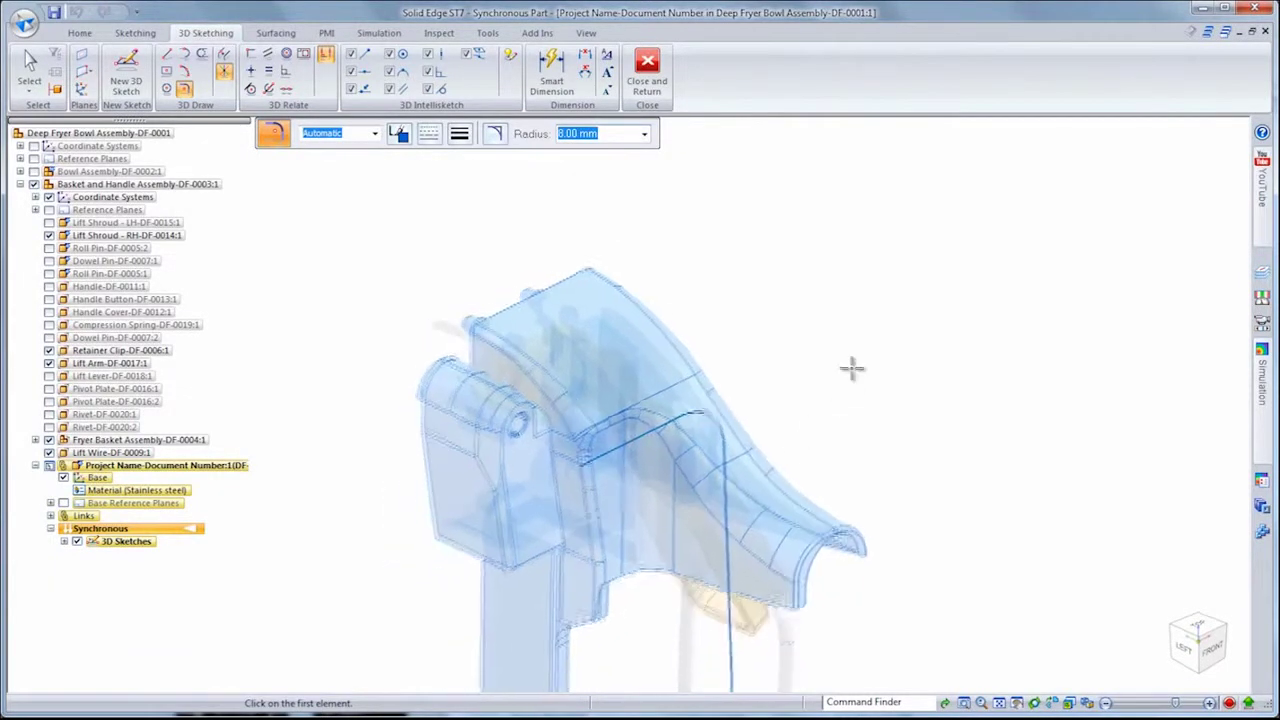
click(1203, 638)
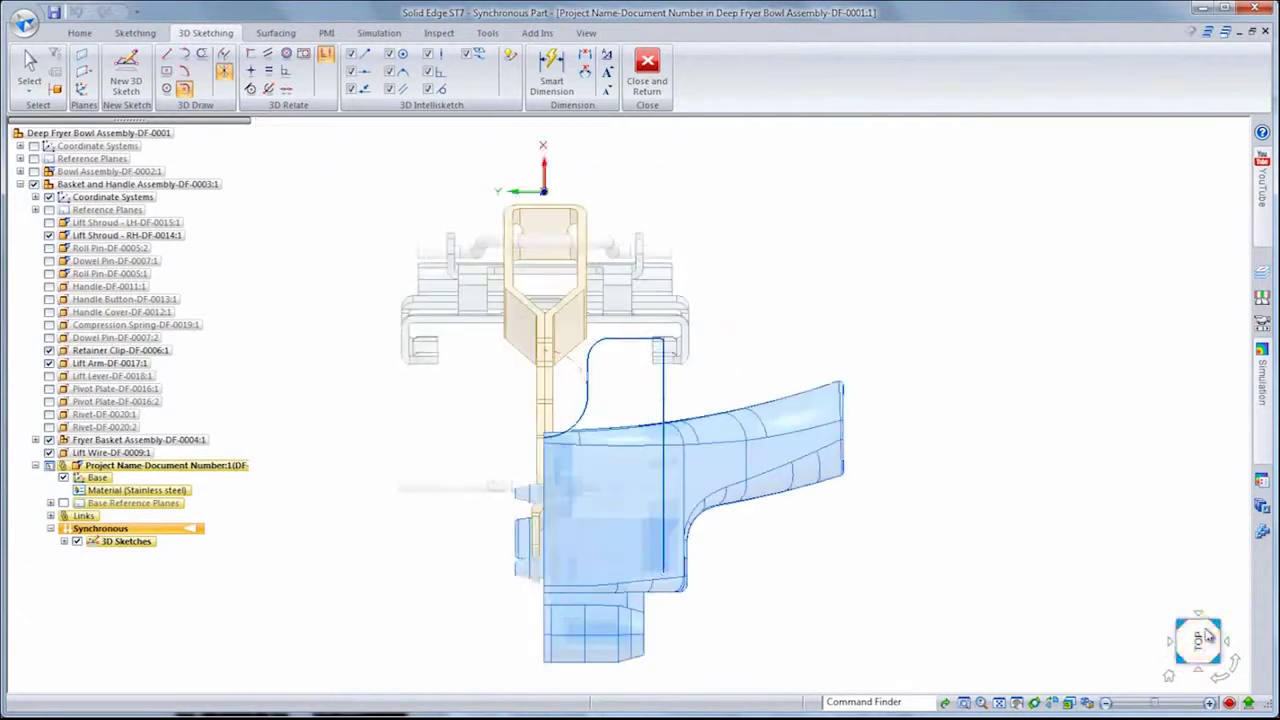
click(1222, 674)
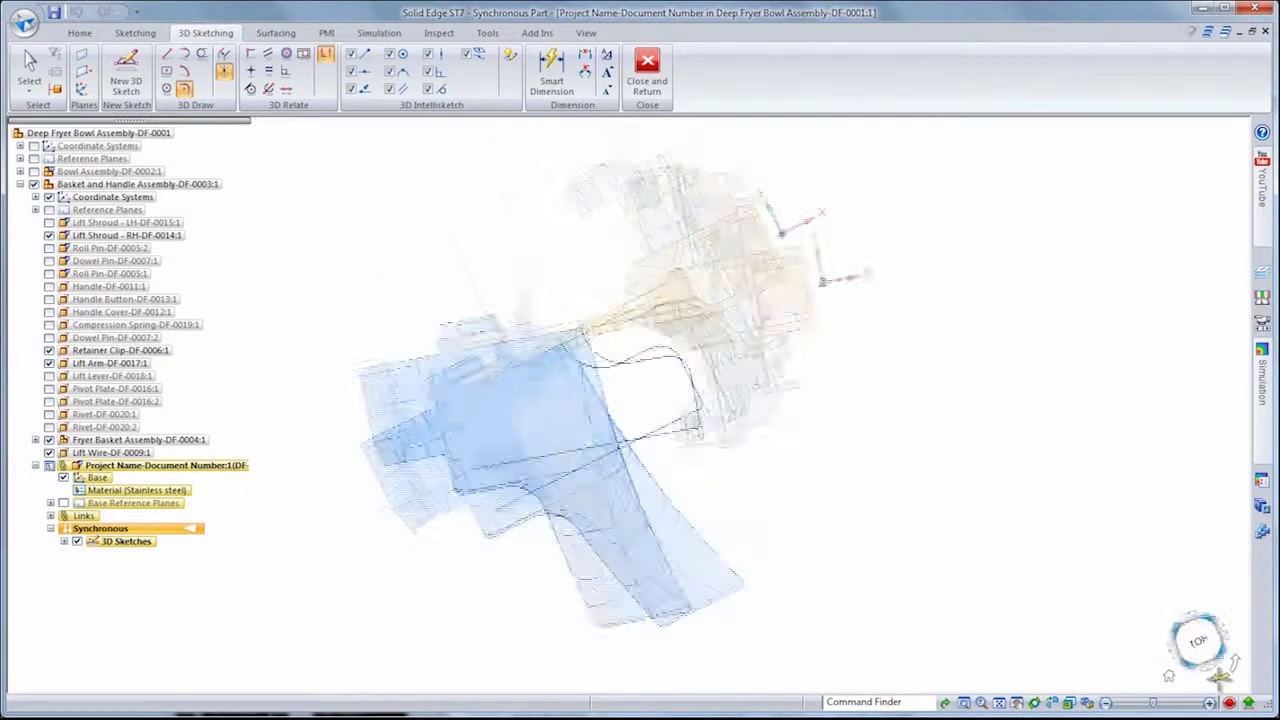
click(1198, 668)
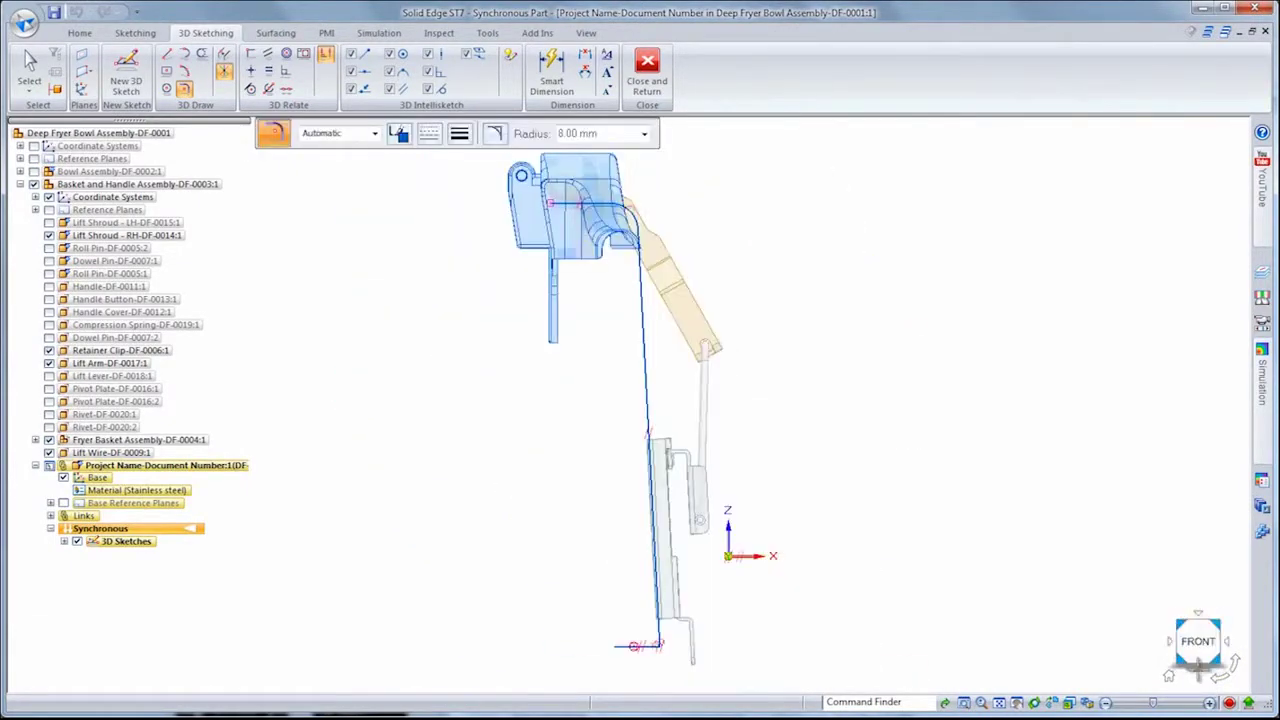
click(1218, 622)
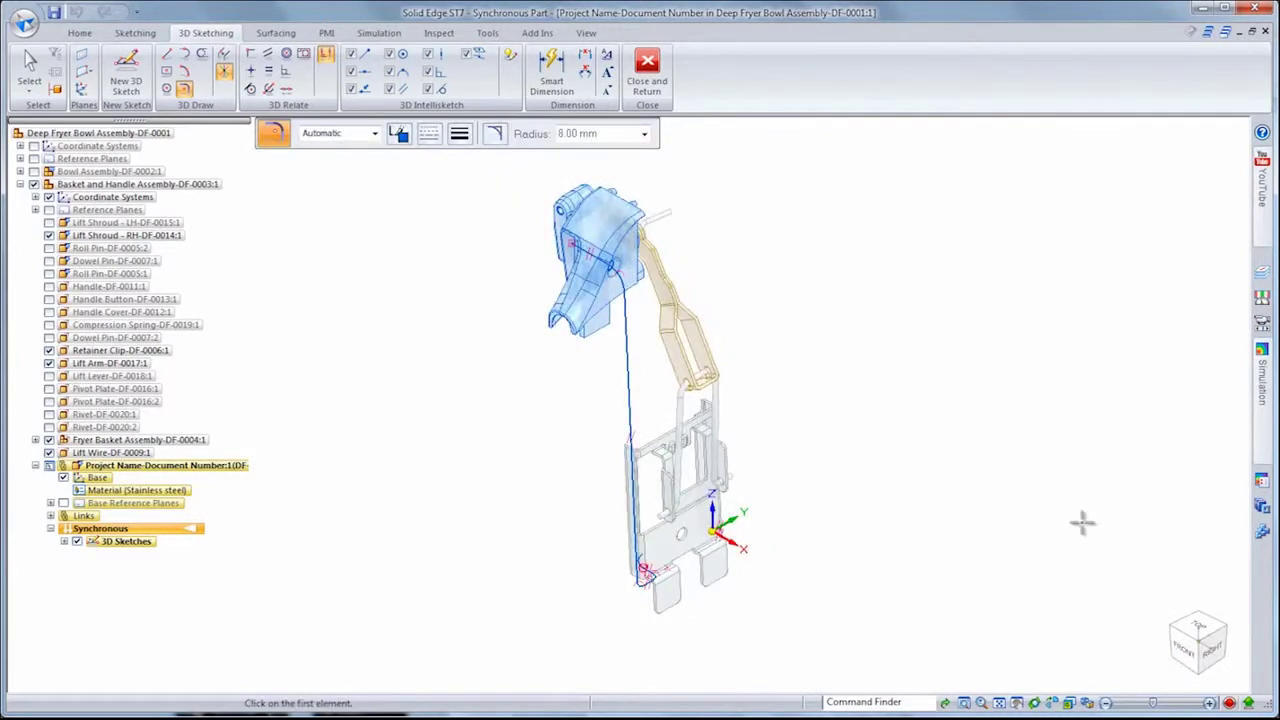
key(Escape)
middle_drag(1070, 516, 848, 314)
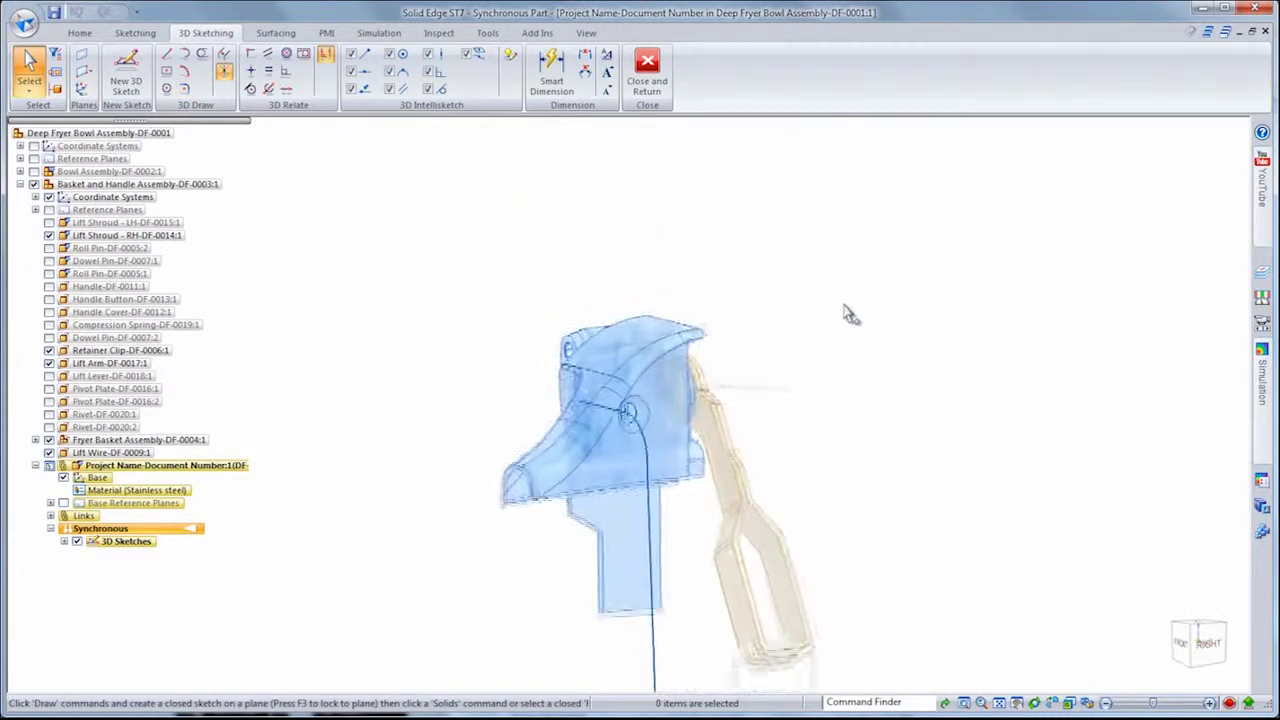
- Sweep a round wire protrusion along the 3D sketch path
scroll(870, 310, up, 3)
scroll(885, 305, up, 3)
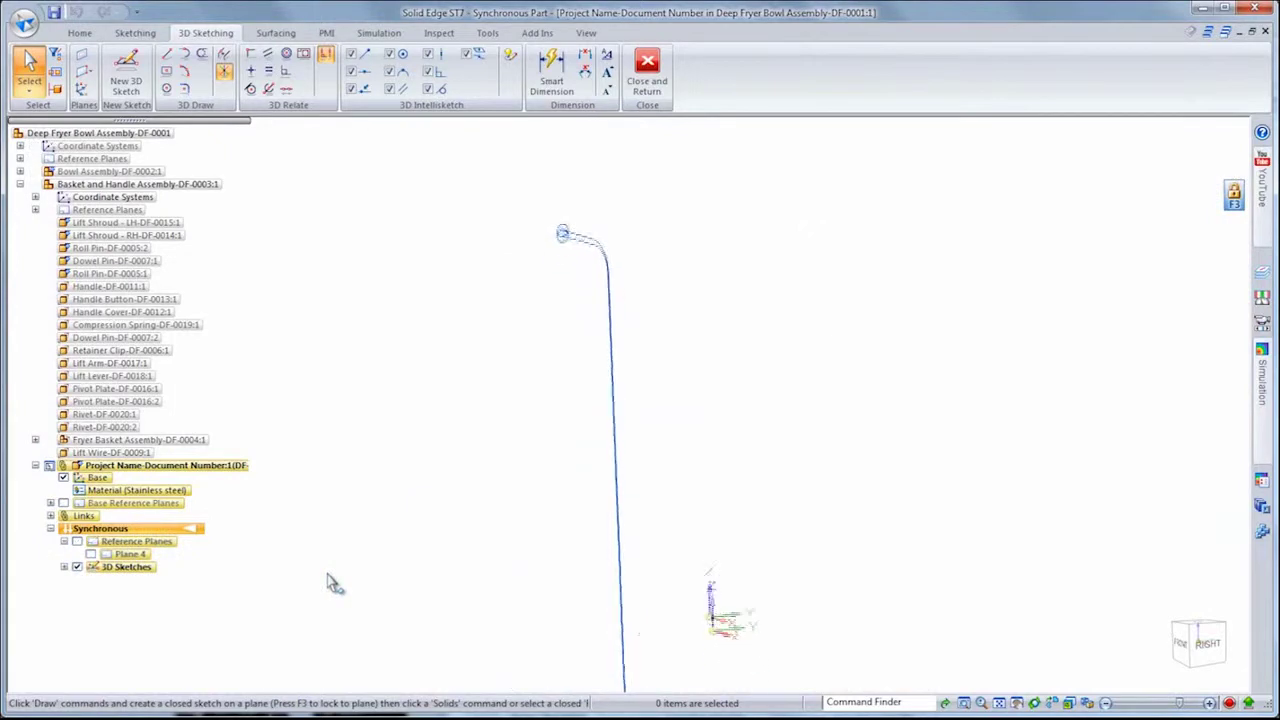
right_click(352, 470)
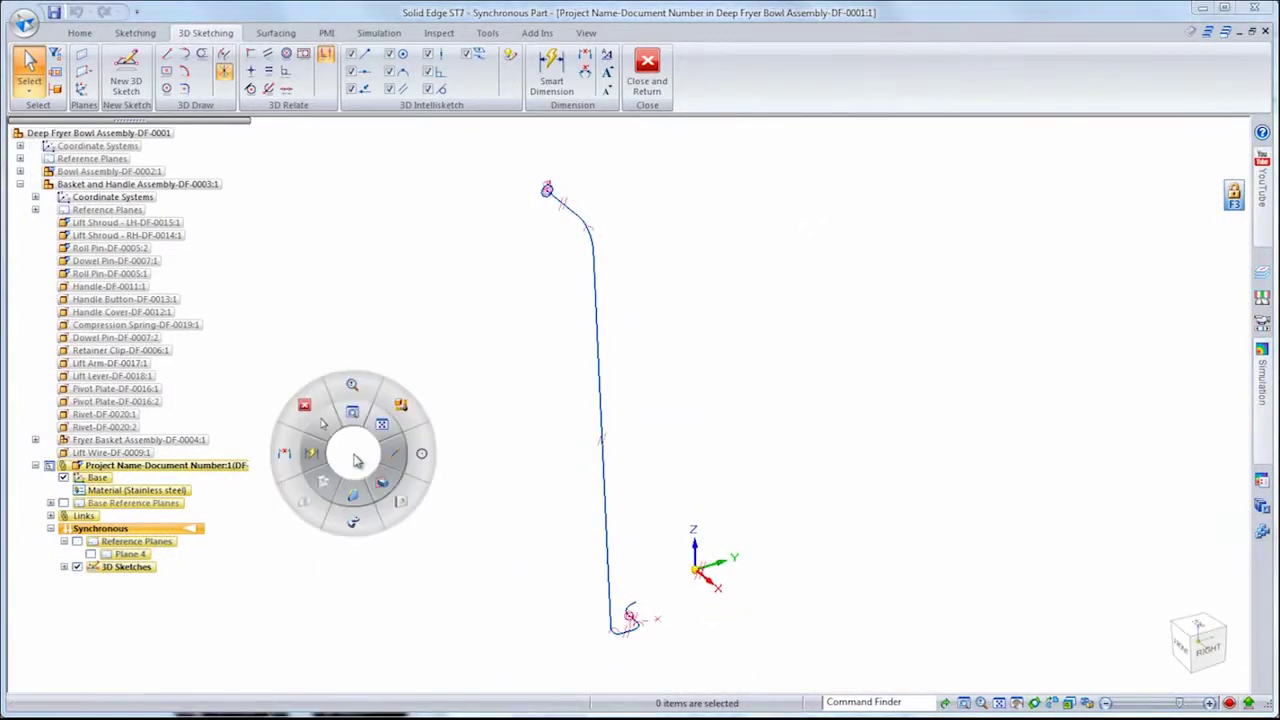
click(355, 528)
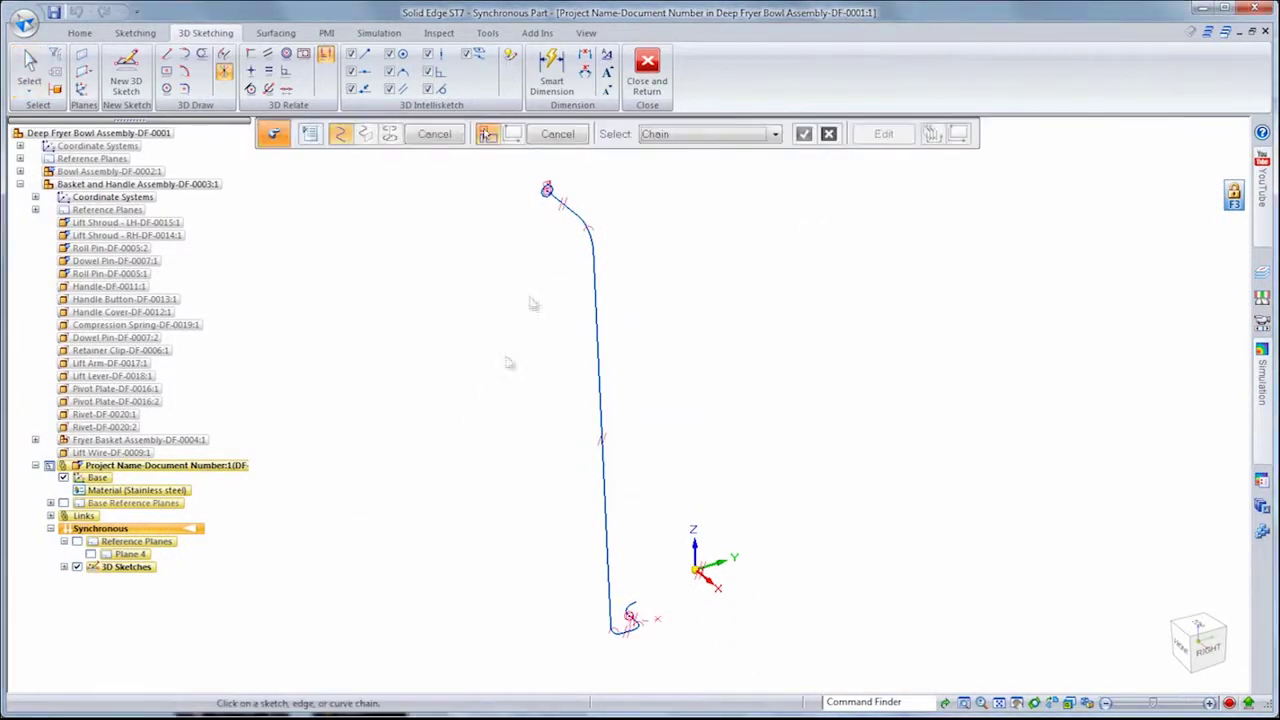
right_click(515, 220)
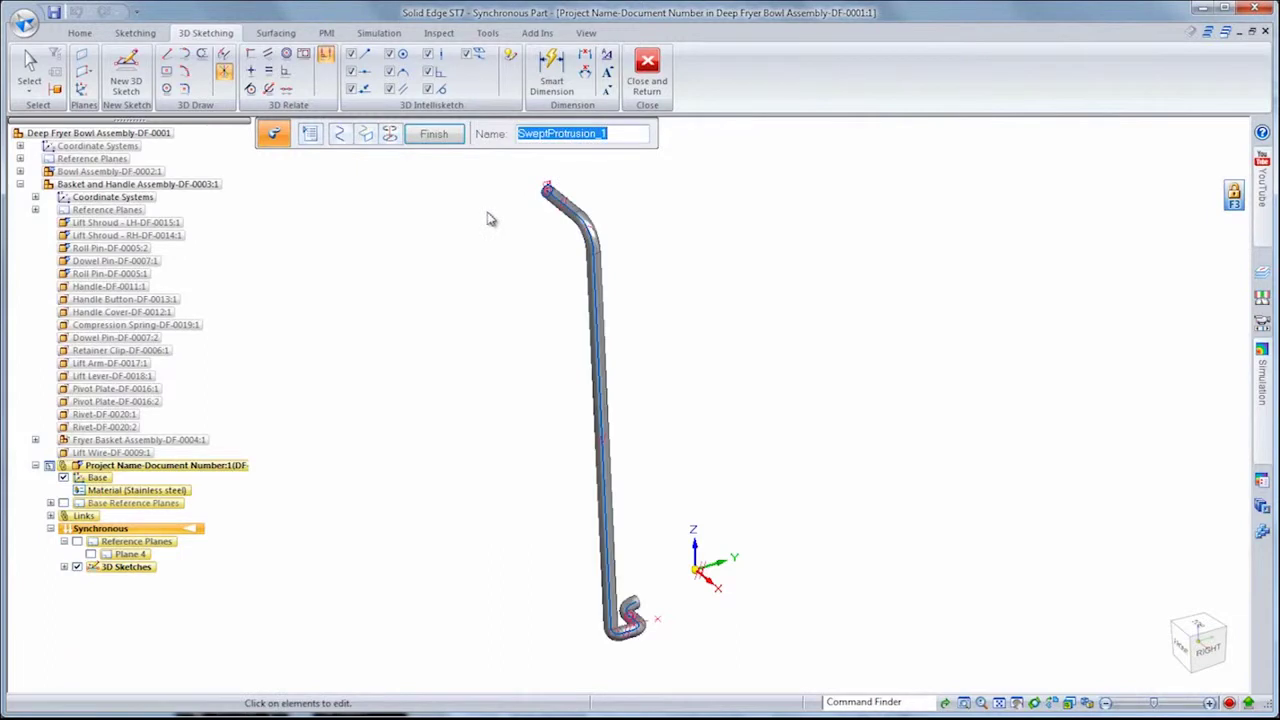
right_click(358, 348)
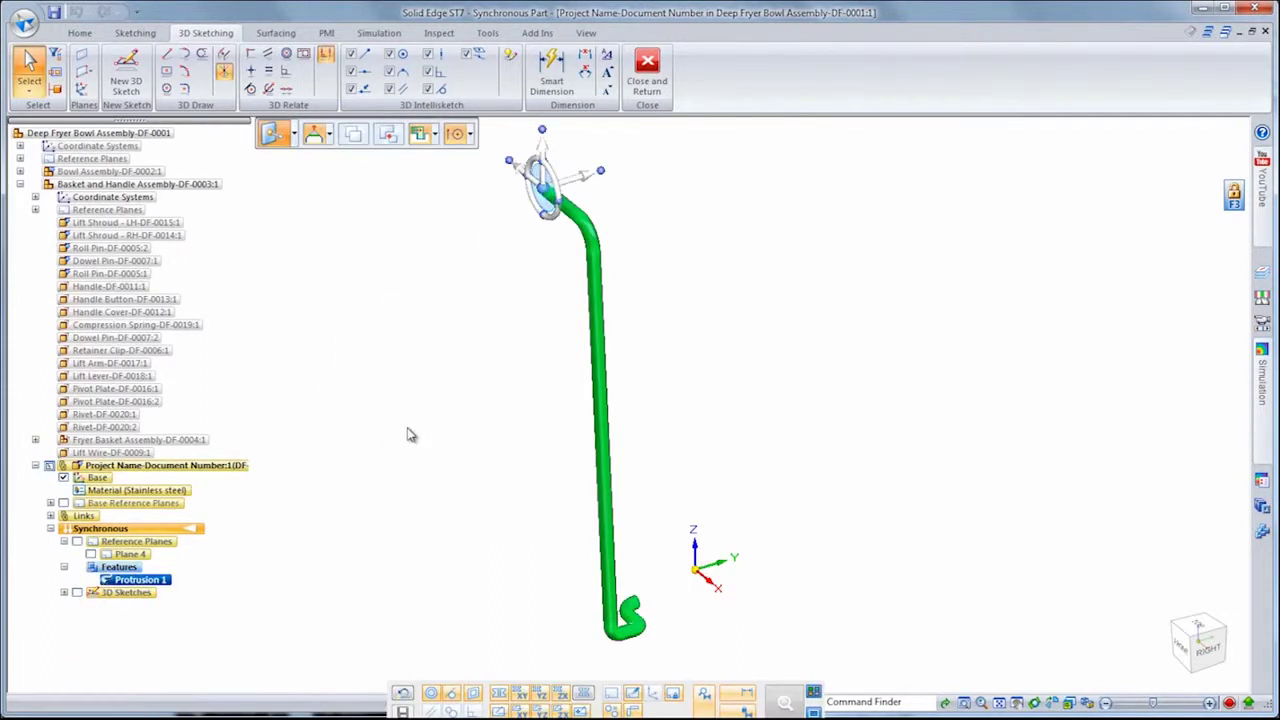
- Mirror the swept wire to create the second rod
right_click(408, 435)
click(360, 476)
click(730, 557)
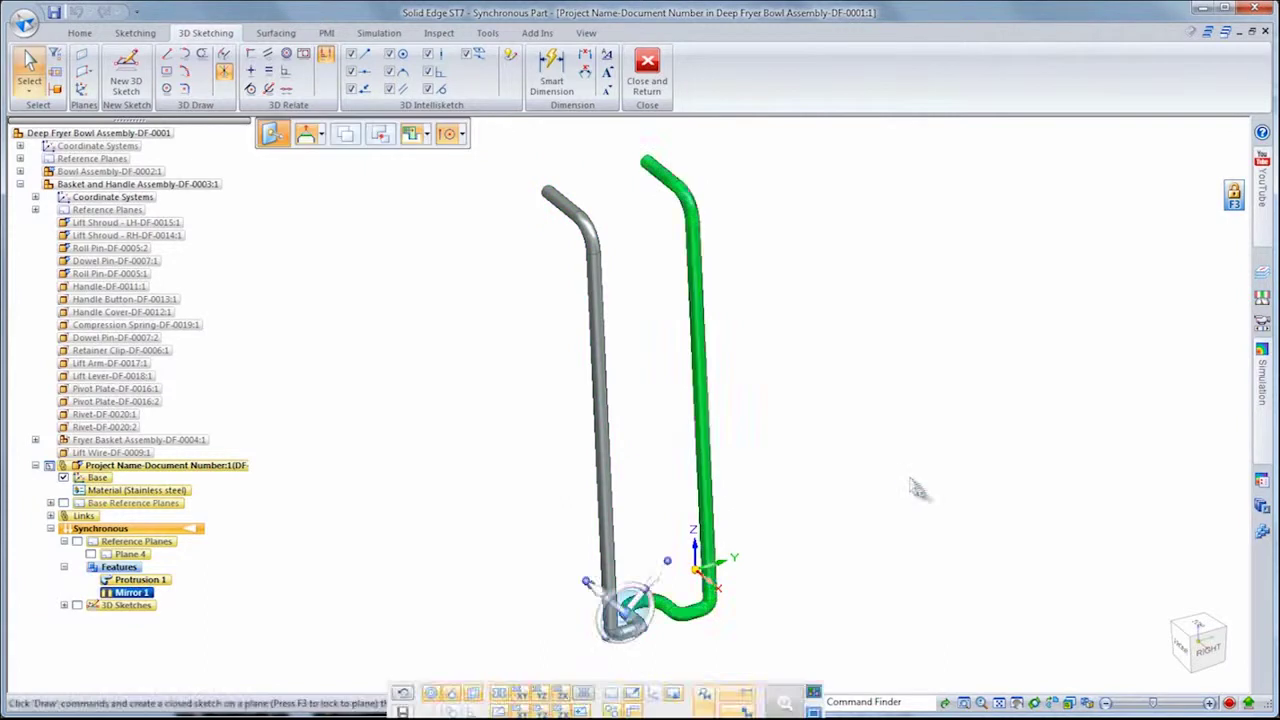
right_click(910, 480)
mouse_move(894, 466)
middle_down()
mouse_move(874, 391)
mouse_move(745, 283)
middle_up()
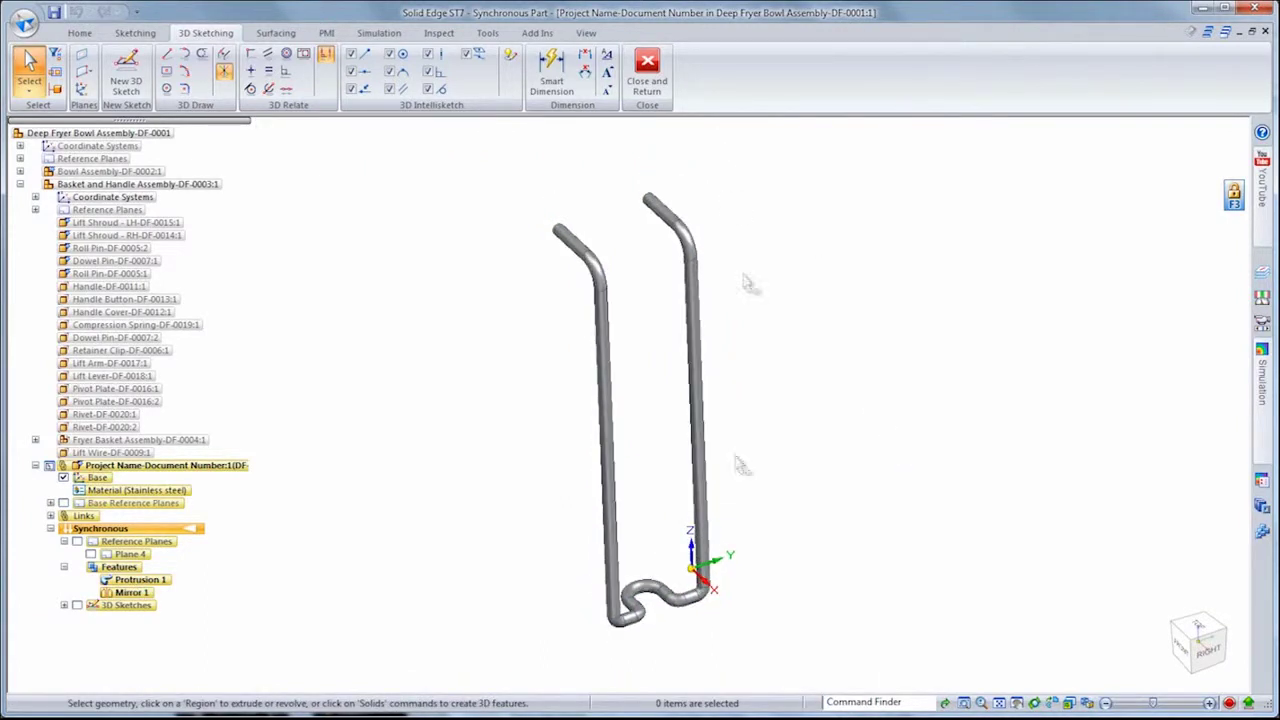
- Select both wire rods and move them 1.36 mm sideways with the steering wheel
click(650, 596)
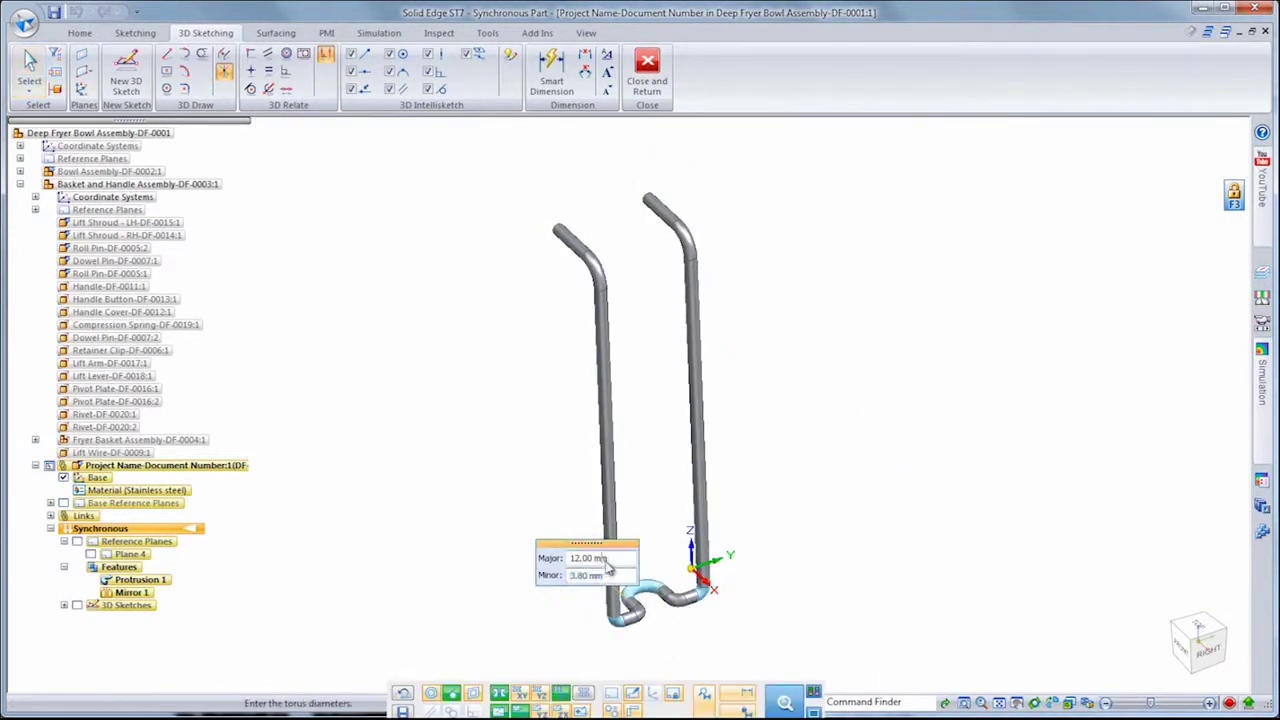
key(Escape)
key(Escape)
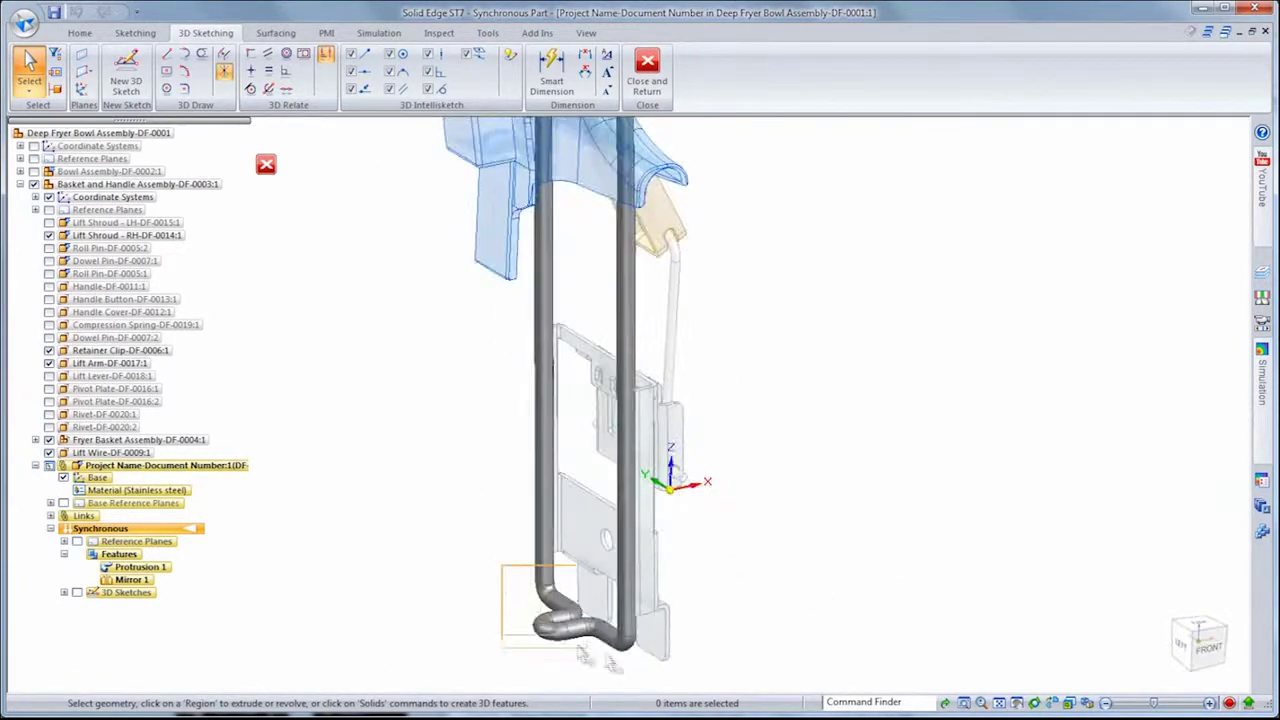
click(540, 608)
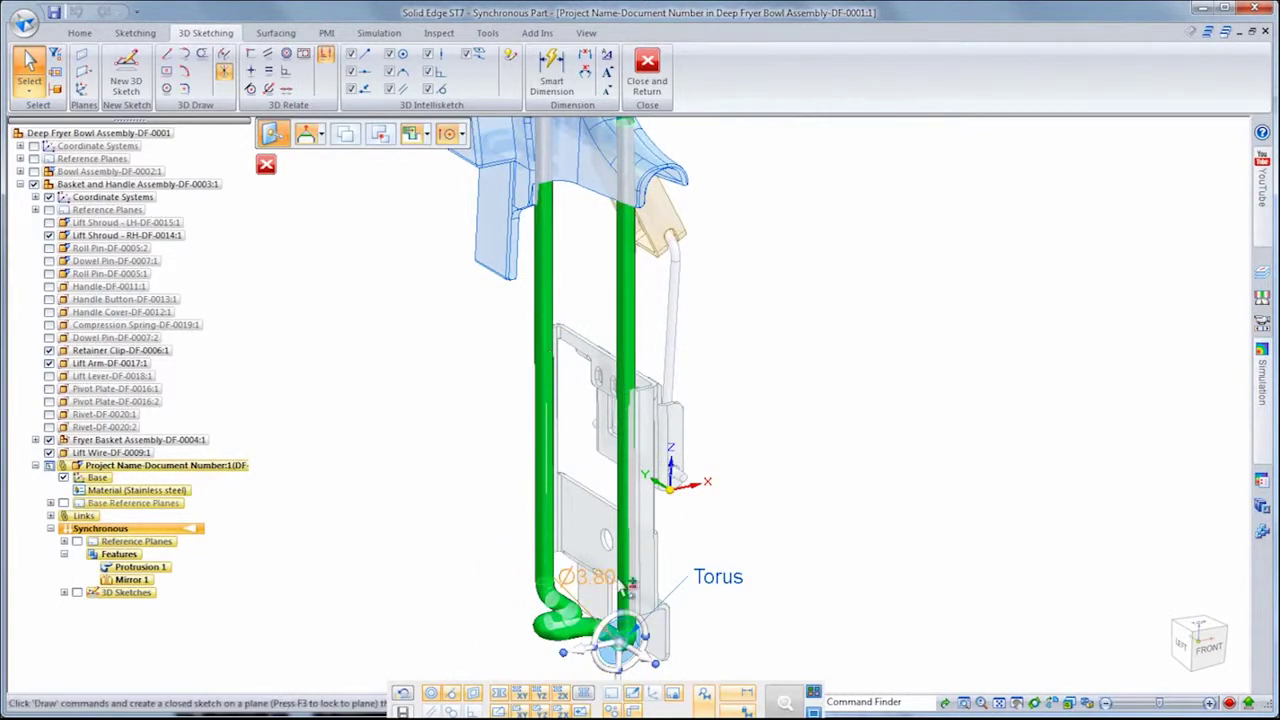
click(620, 633)
click(542, 309)
scroll(445, 385, up, 5)
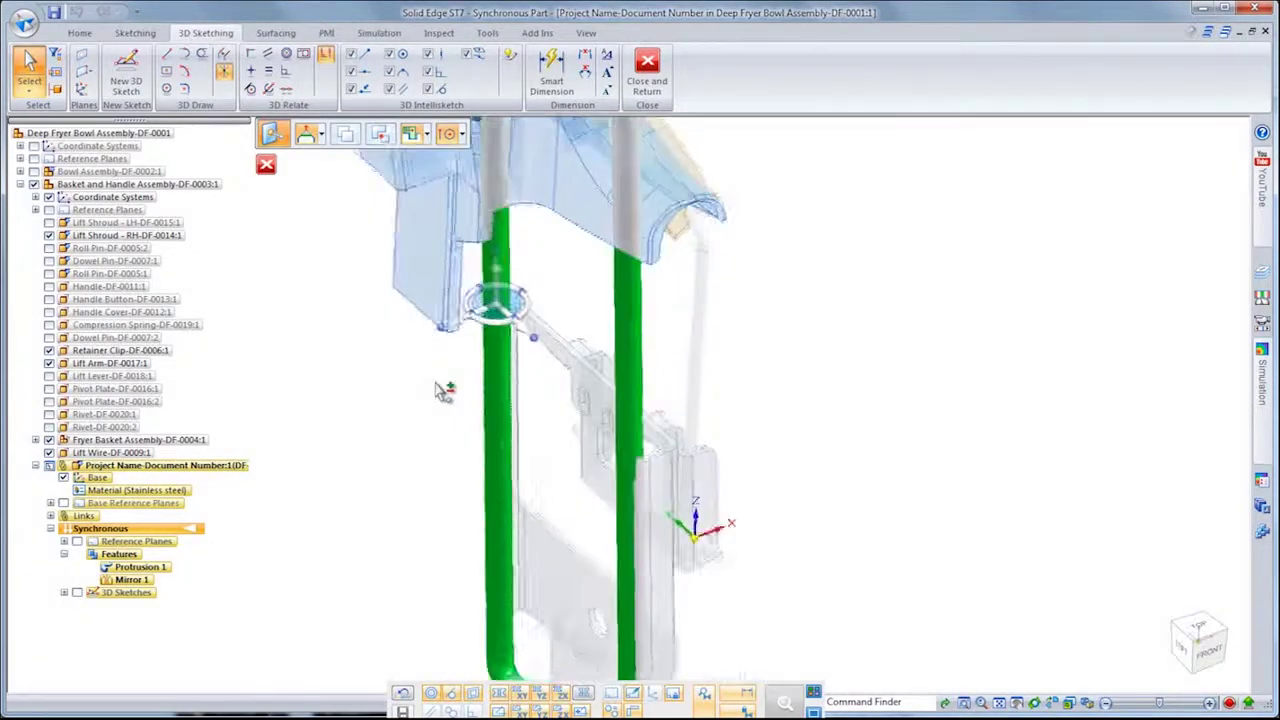
middle_drag(445, 385, 445, 350)
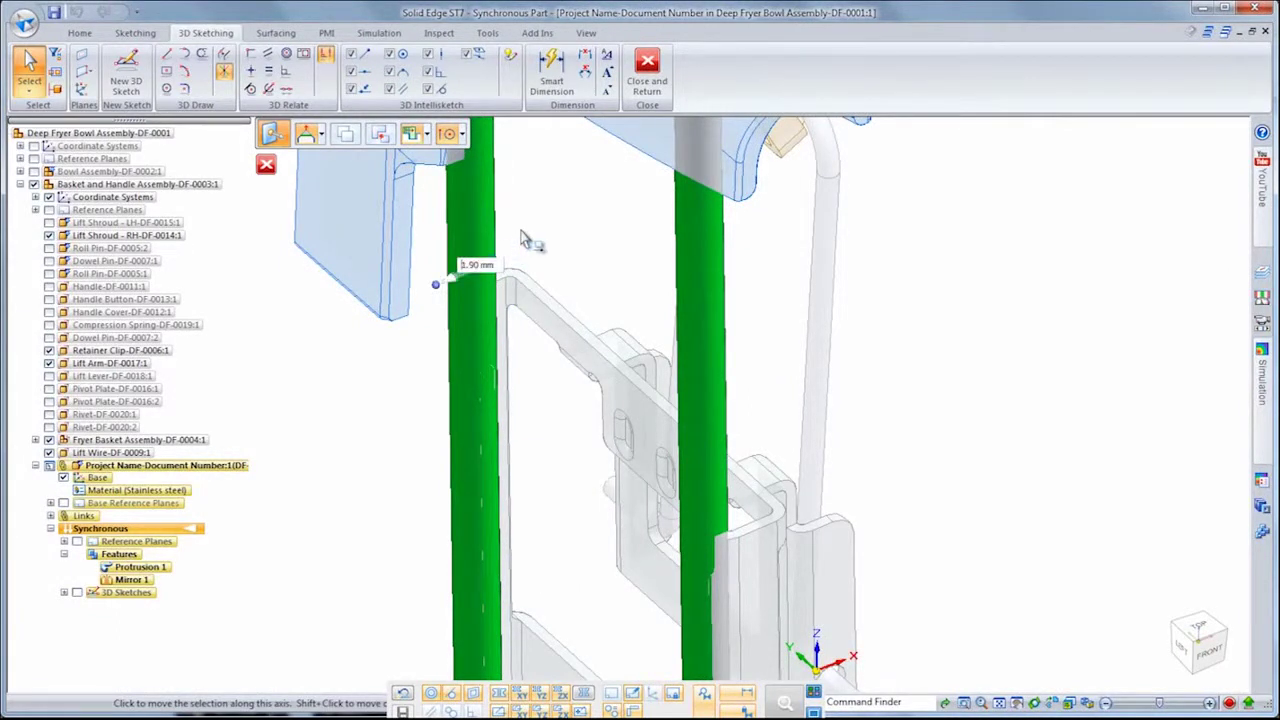
click(521, 238)
click(474, 281)
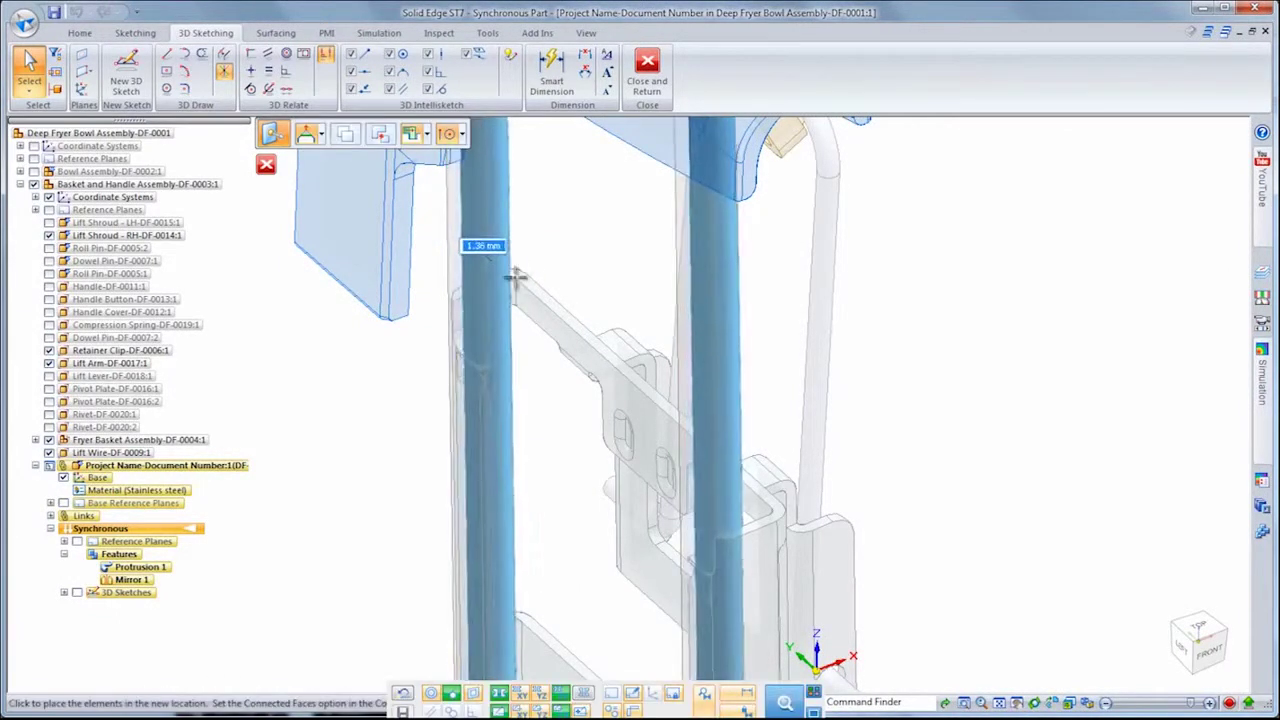
click(514, 271)
click(968, 414)
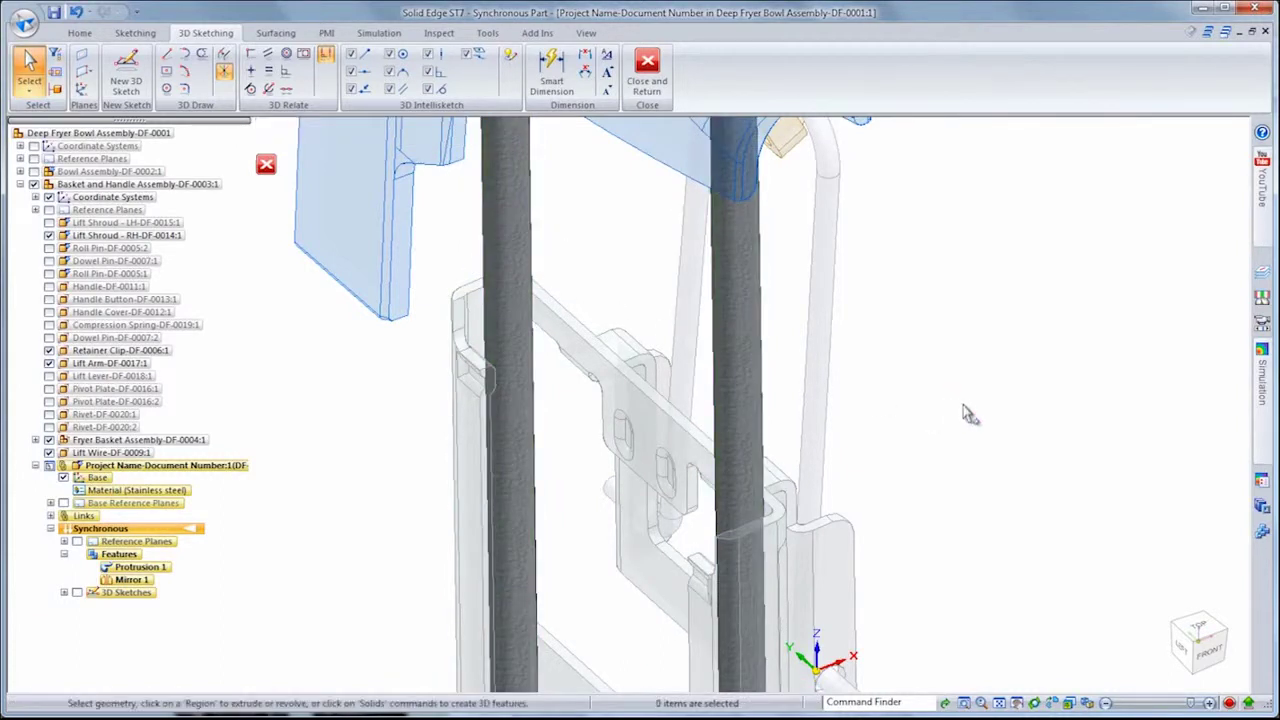
- Return to the assembly, show all parts and fit the basket in view
click(662, 98)
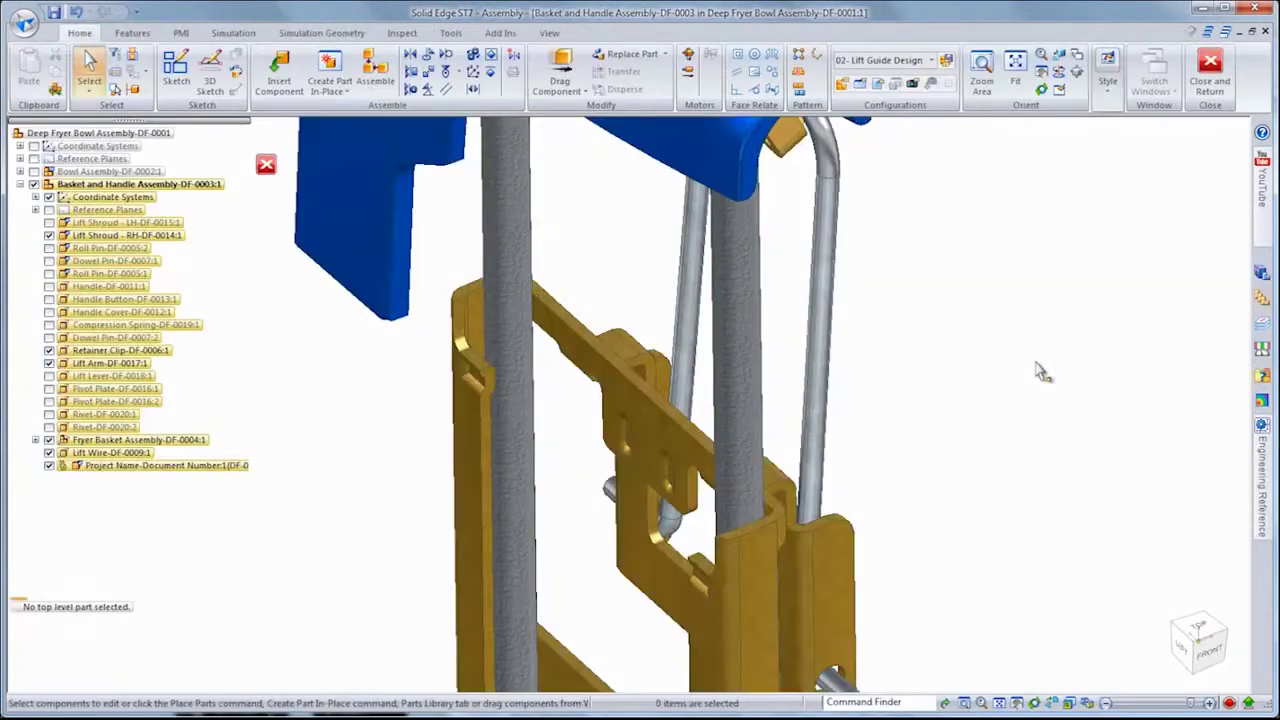
right_click(64, 184)
click(100, 290)
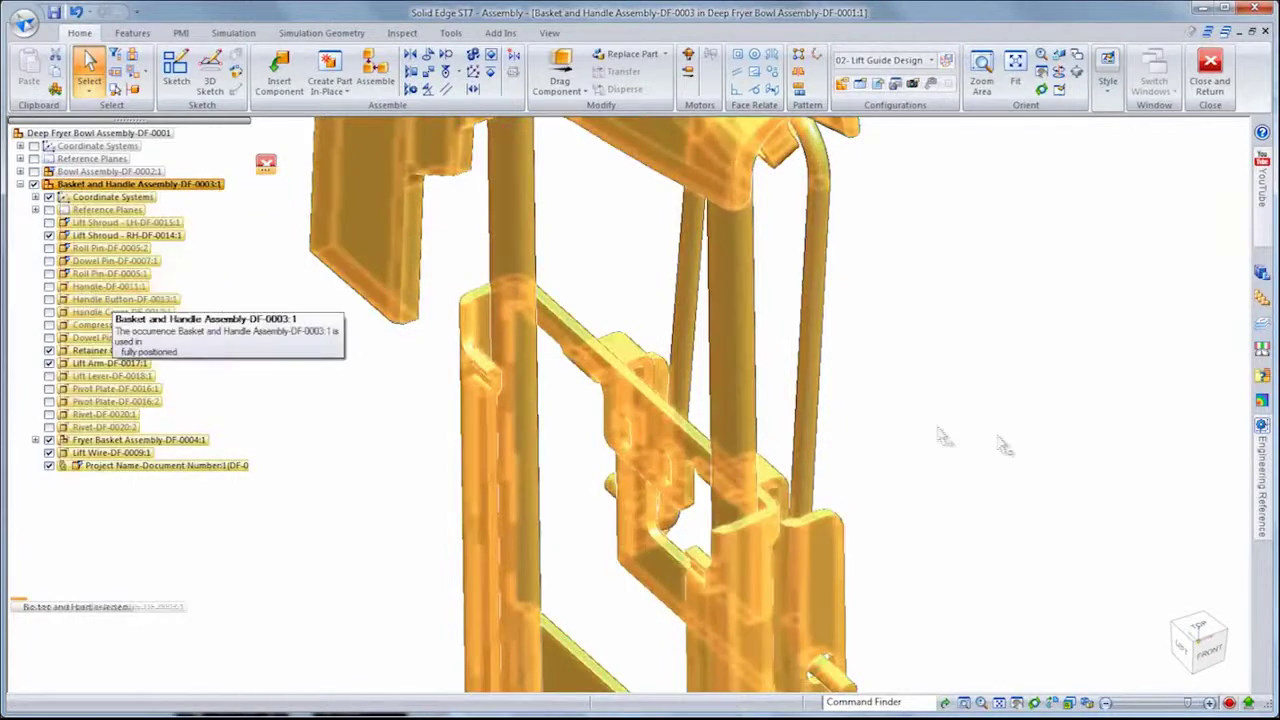
key(ctrl+f)
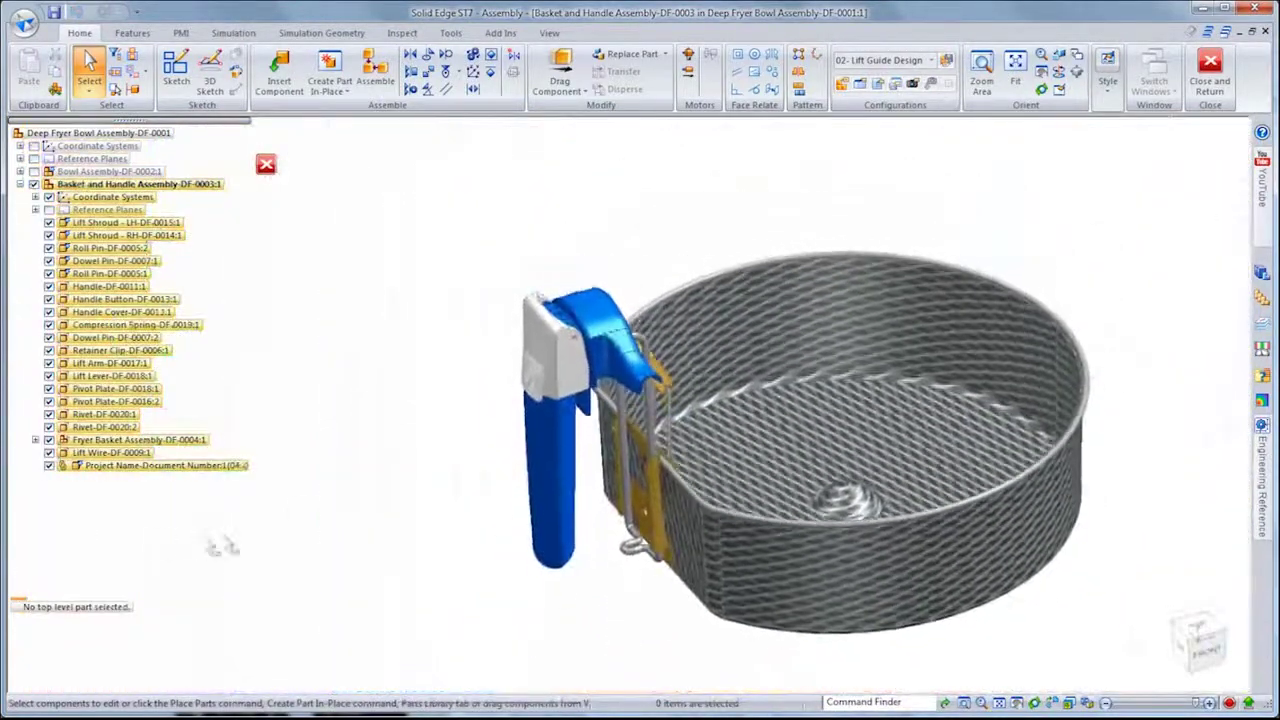
- Swing the handle with Drag Component to test the lift, then reset its position
right_click(352, 488)
click(312, 443)
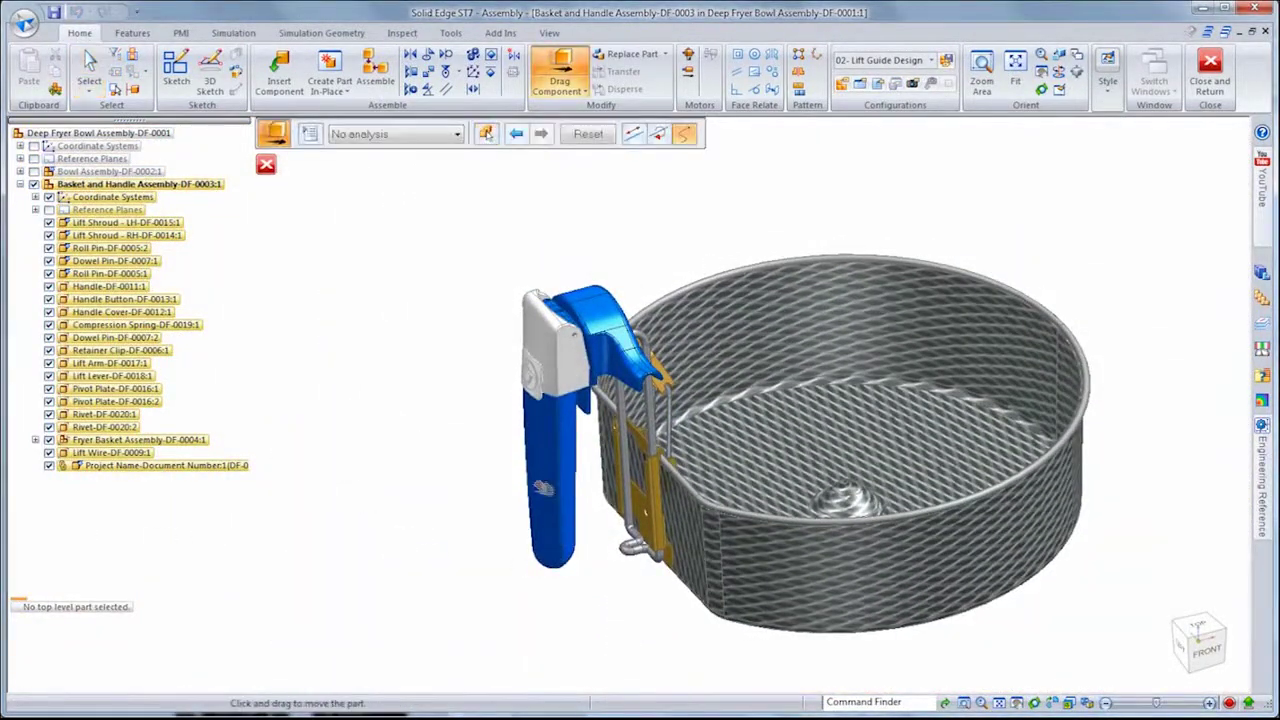
mouse_move(550, 480)
mouse_down()
mouse_move(441, 344)
mouse_move(615, 528)
mouse_up()
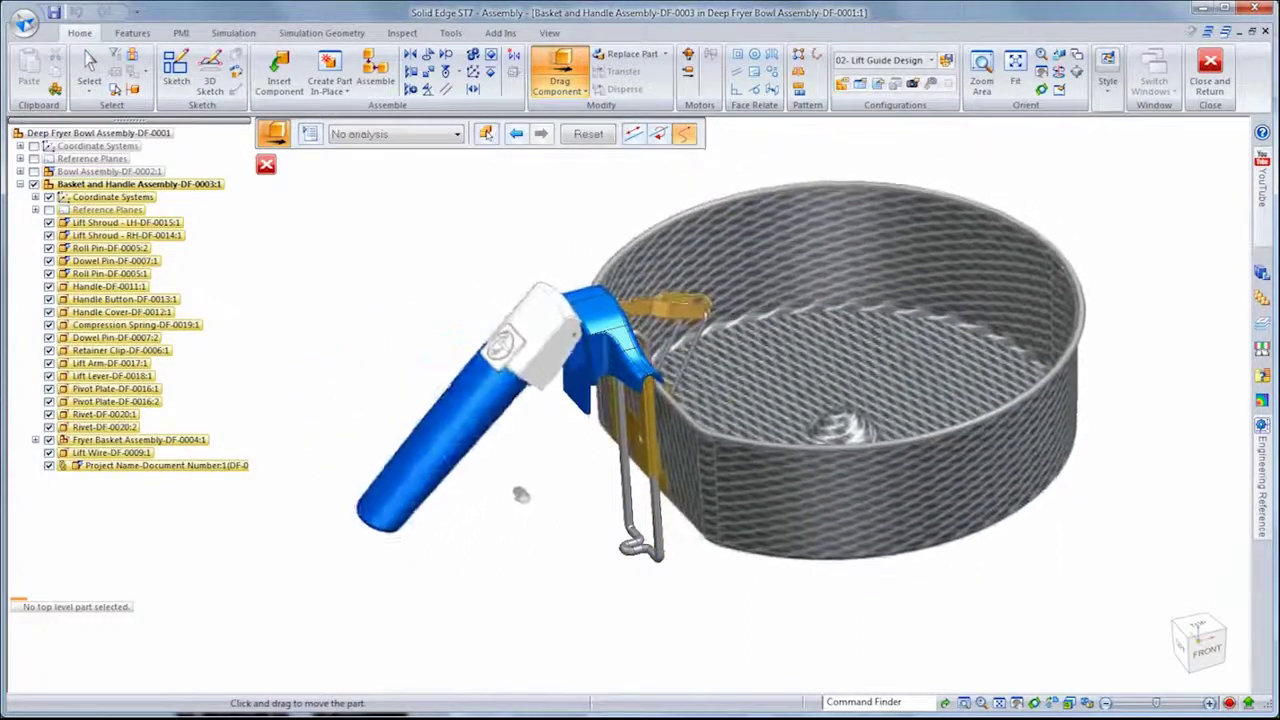
click(588, 133)
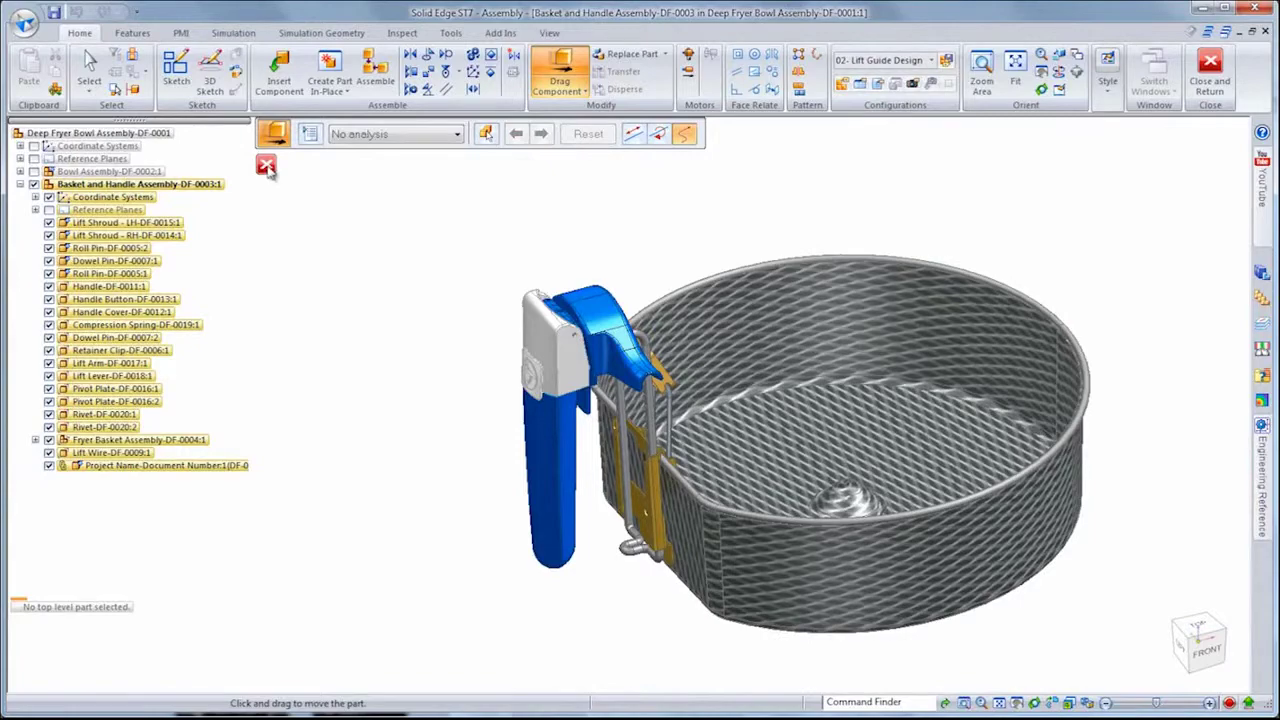
click(266, 166)
right_click(150, 136)
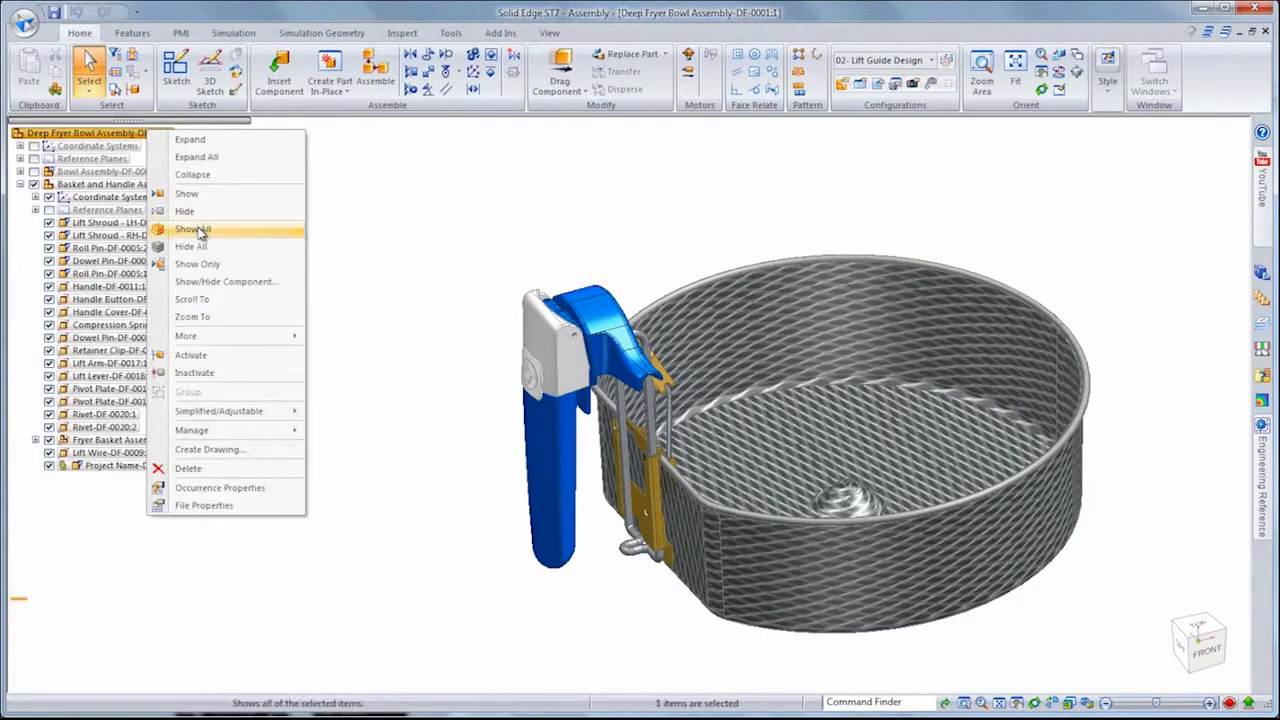